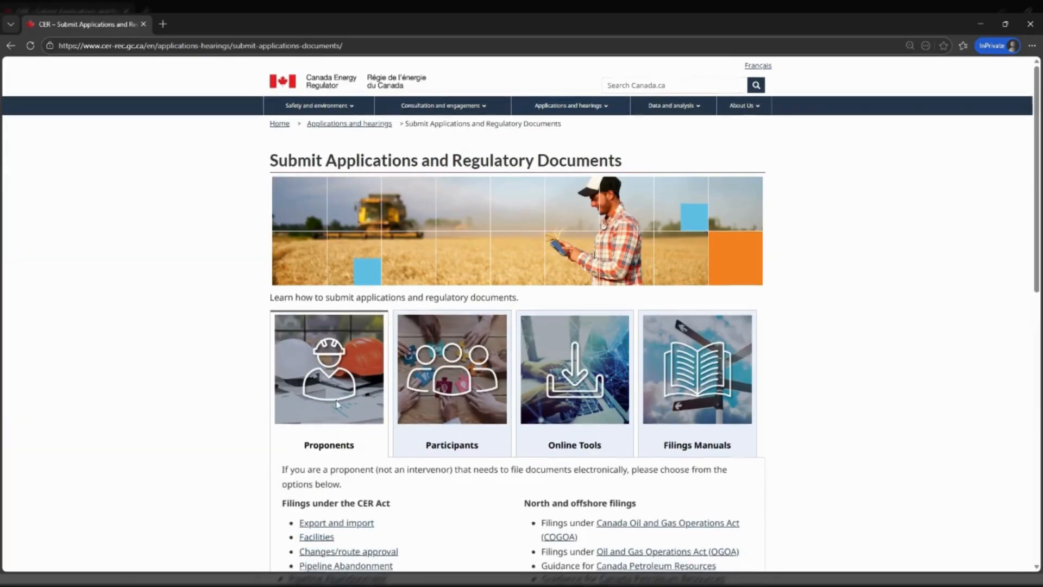
Scroll down the Submit Applications page to the CER Portal link under Proponents
scroll(337, 404, down, 2)
scroll(336, 404, down, 2)
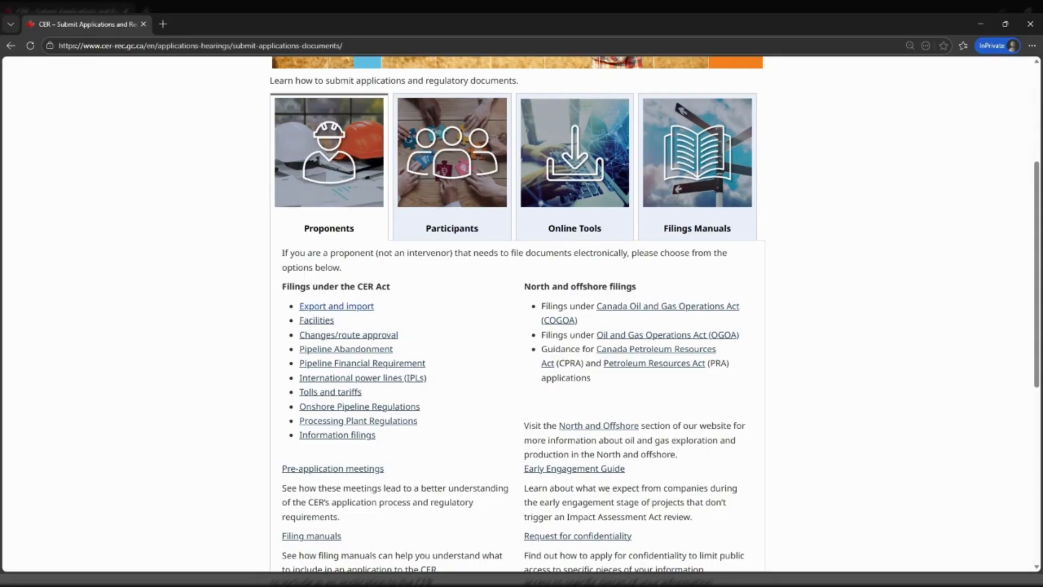
scroll(317, 310, down, 1)
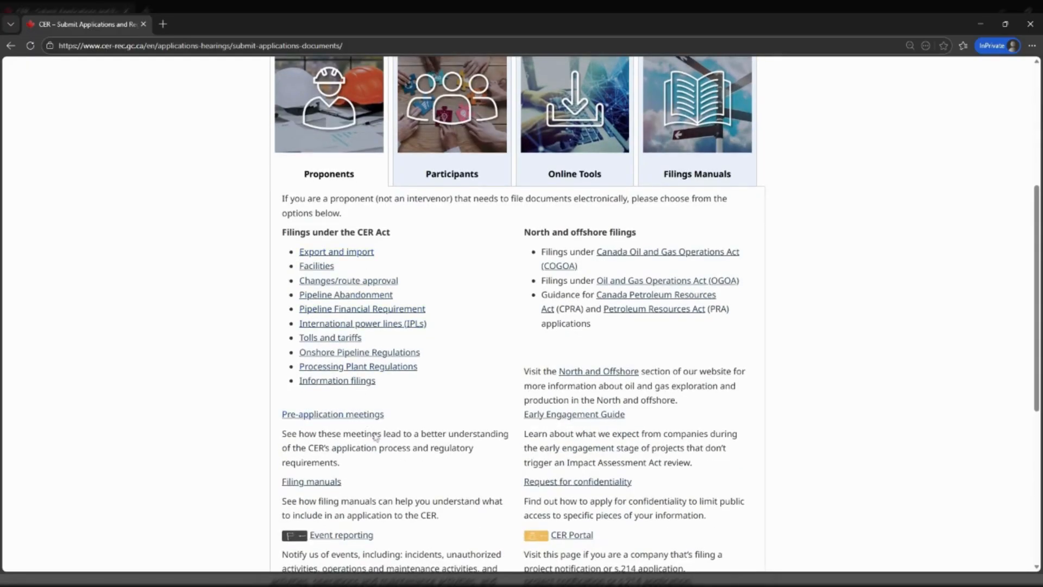
scroll(582, 545, down, 2)
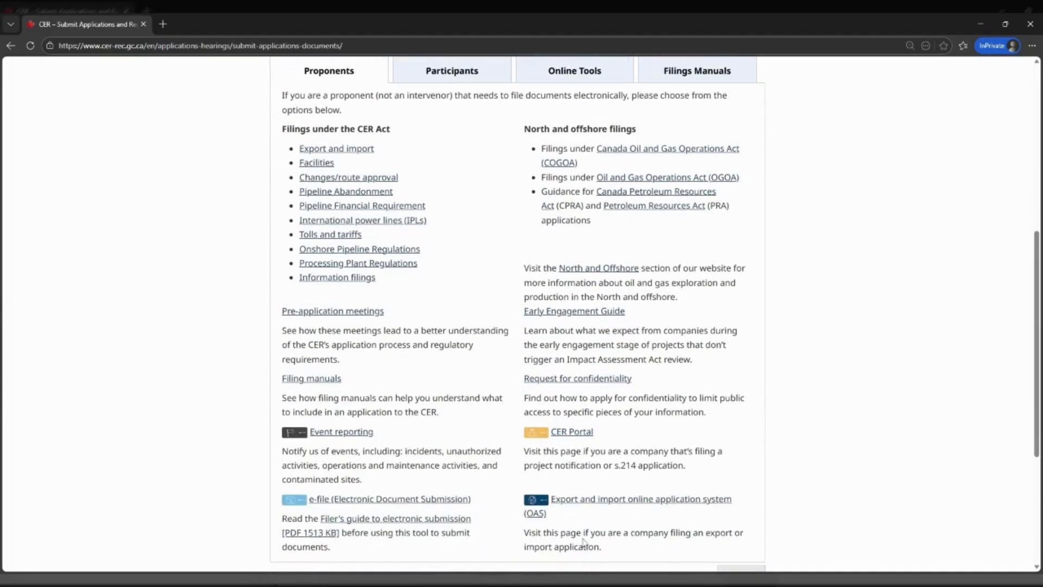
Open the CER Portal welcome page, view the submission templates, and sign in with GCKey
click(570, 427)
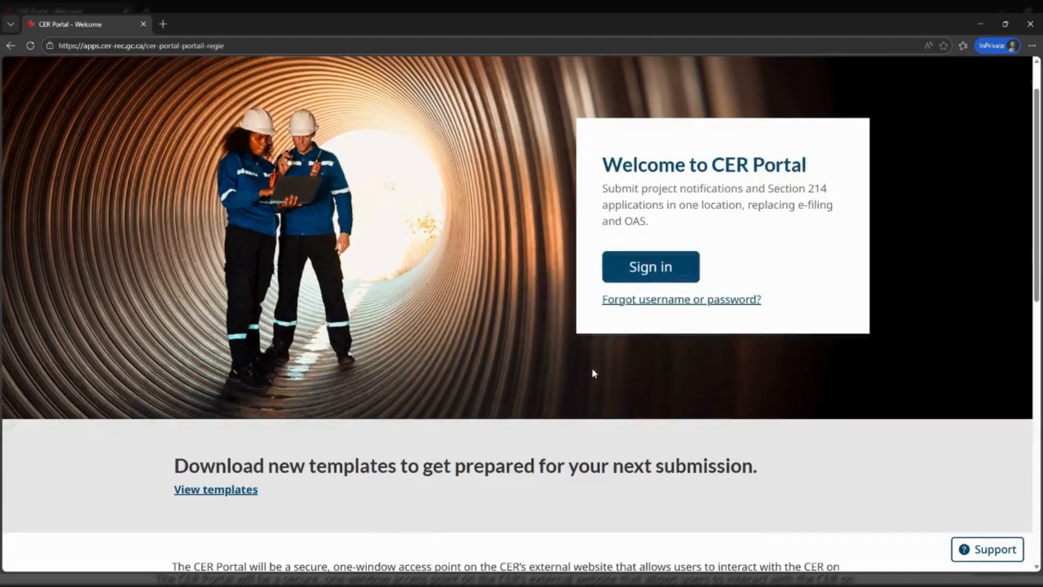
click(211, 490)
click(474, 258)
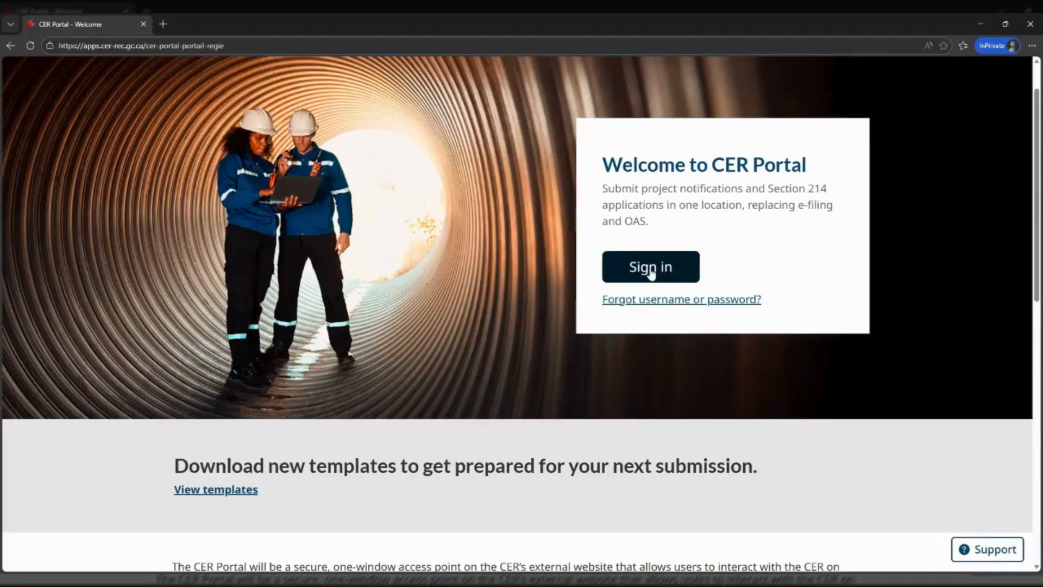
click(651, 274)
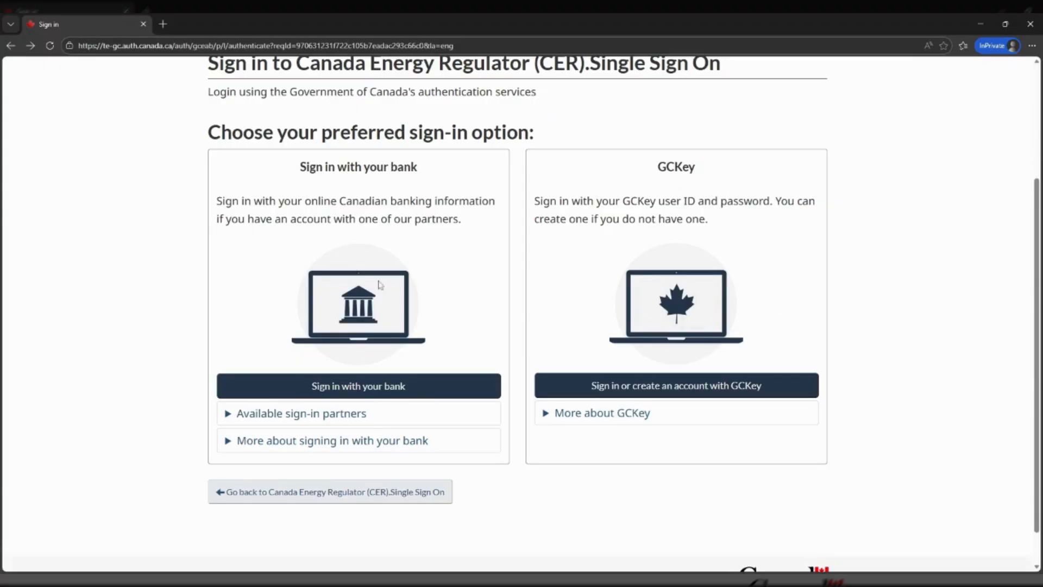
click(642, 389)
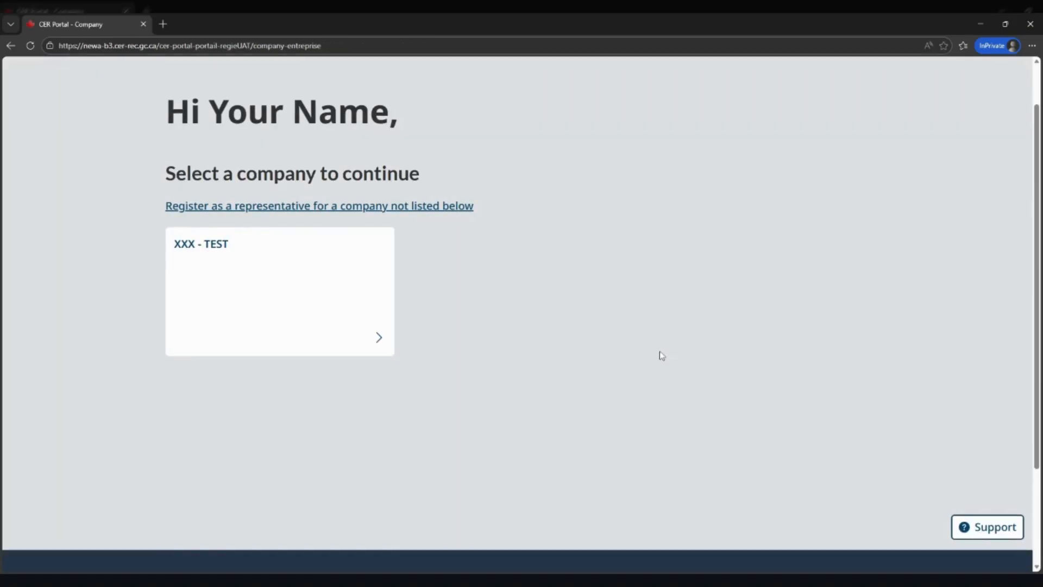
Pick the XXX - TEST company and start a new Section 214 application
click(196, 247)
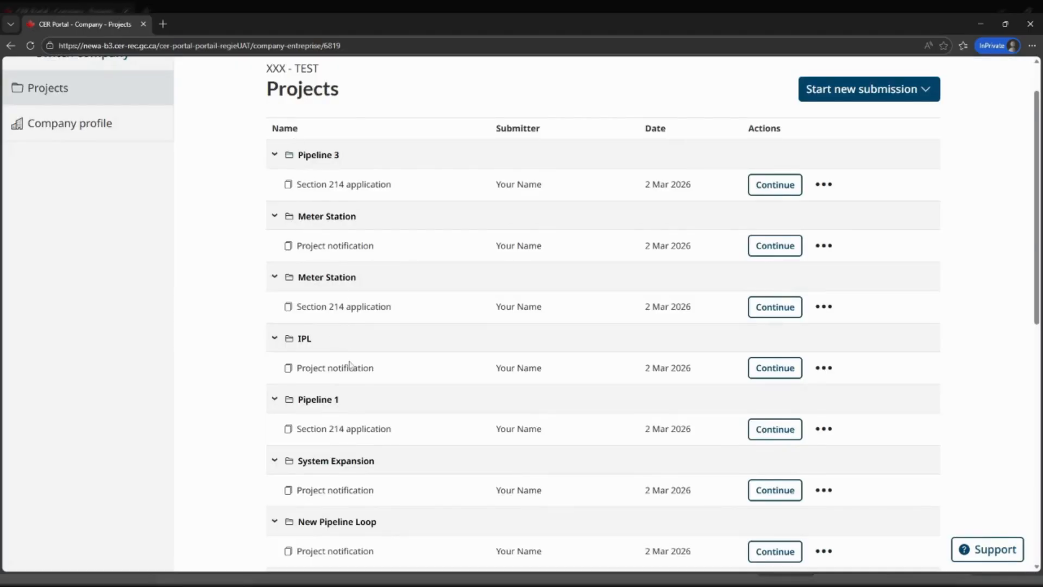
click(906, 90)
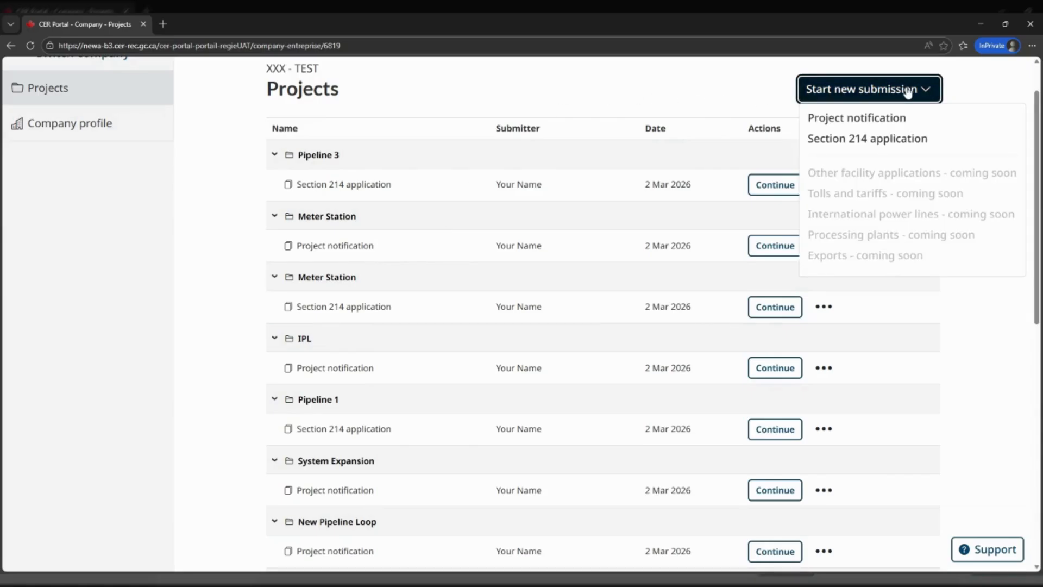
click(879, 142)
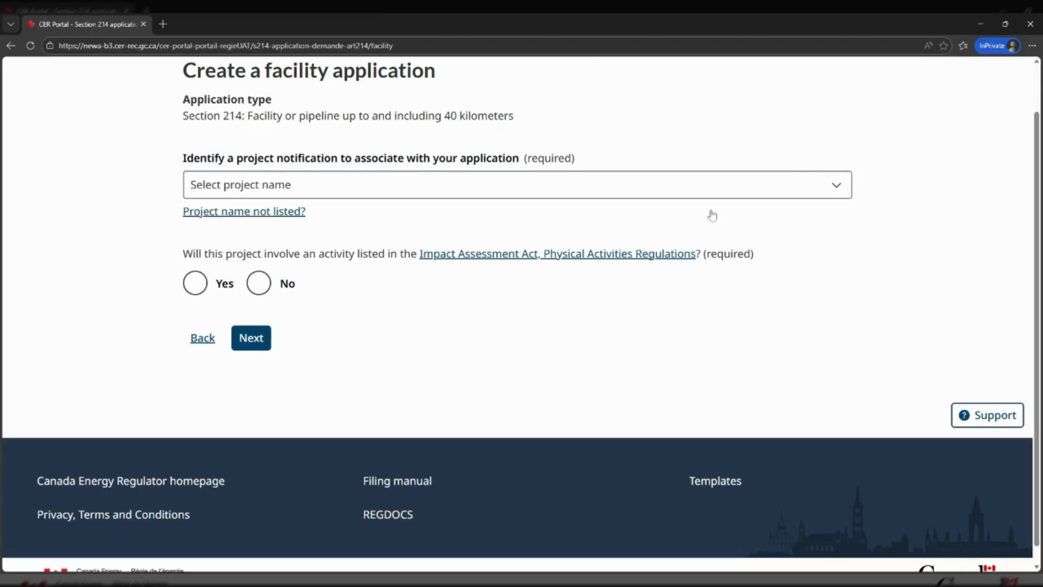
Answer No to Physical Activities Regulations and add unlisted project 'Pipeline1', then continue
click(196, 285)
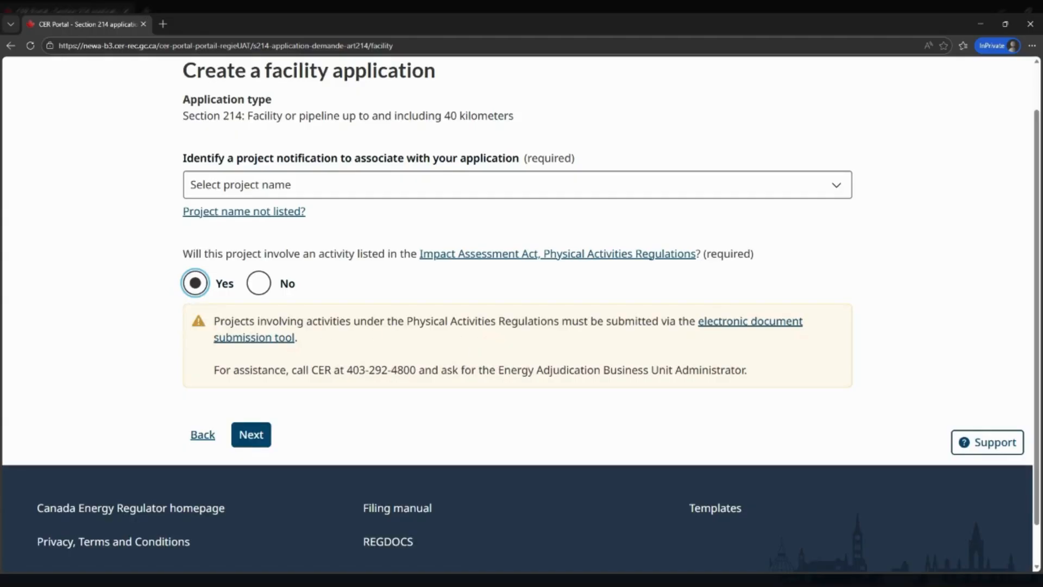
click(260, 285)
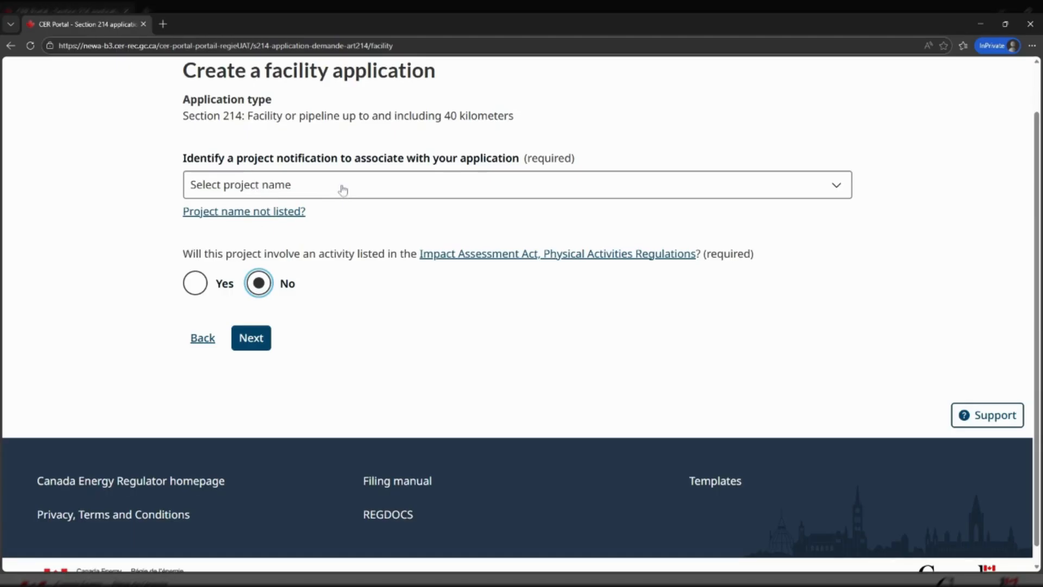
click(283, 212)
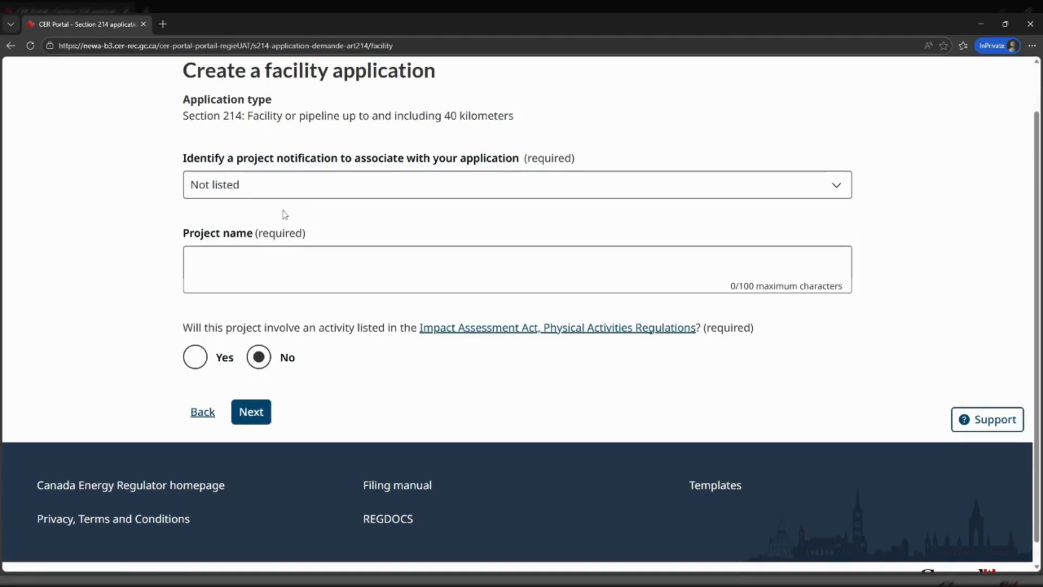
click(276, 251)
text(Pipeline1)
click(260, 417)
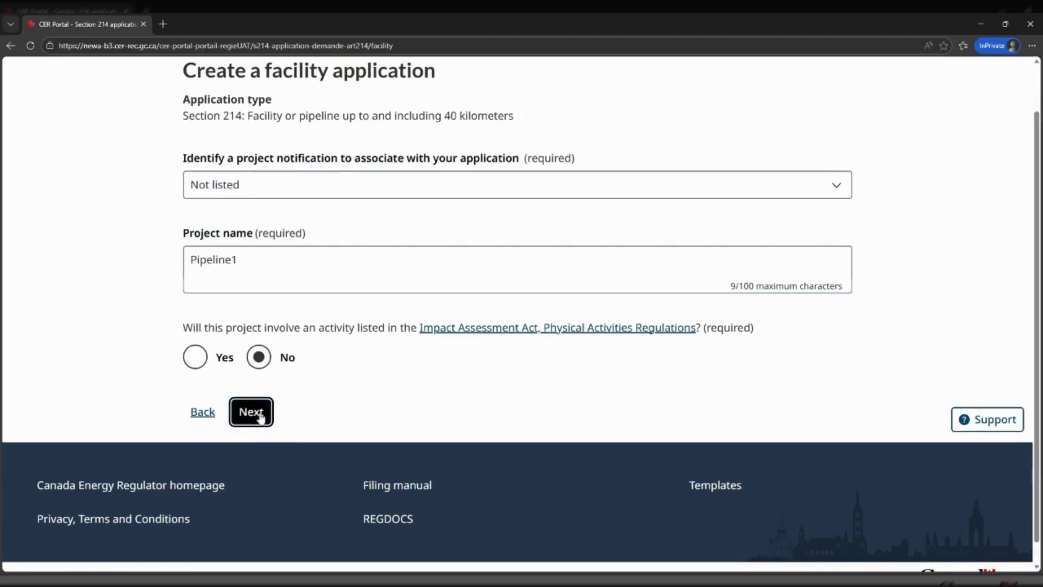
Answer Yes to the OPR 43 question on following CSA Z662 requirements
scroll(261, 417, down, 2)
scroll(530, 410, down, 2)
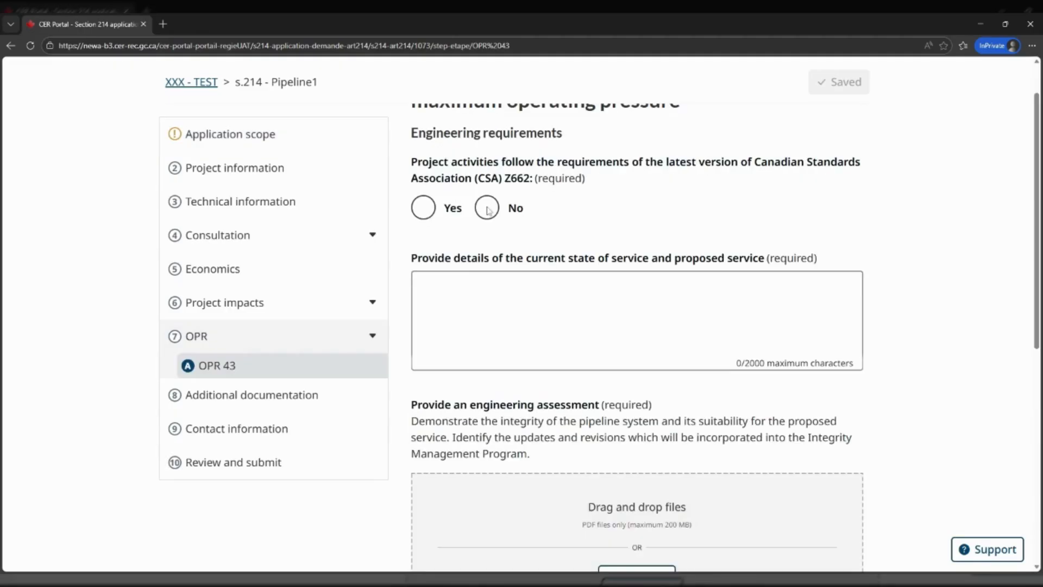
click(487, 209)
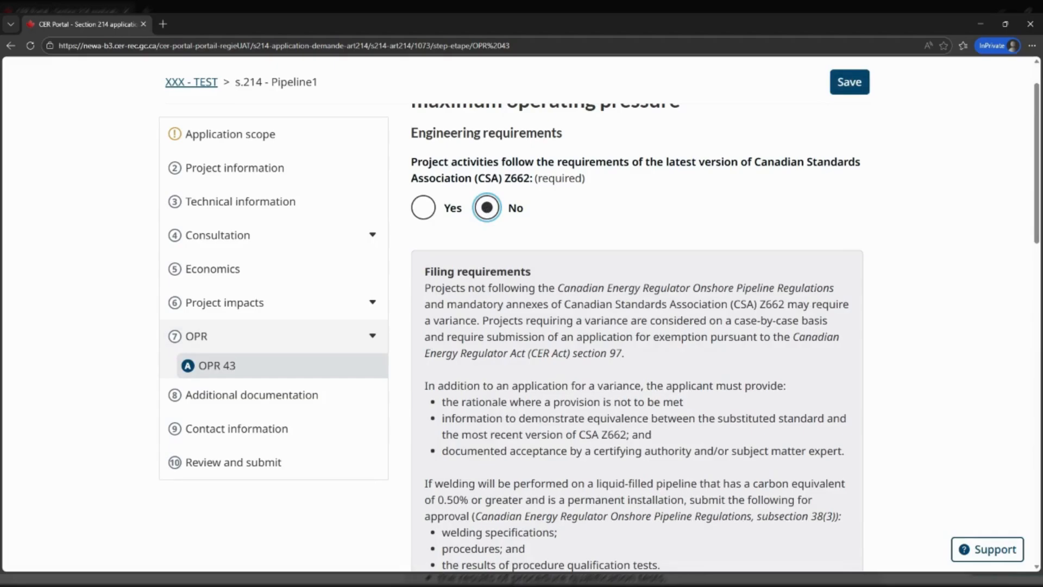
click(425, 212)
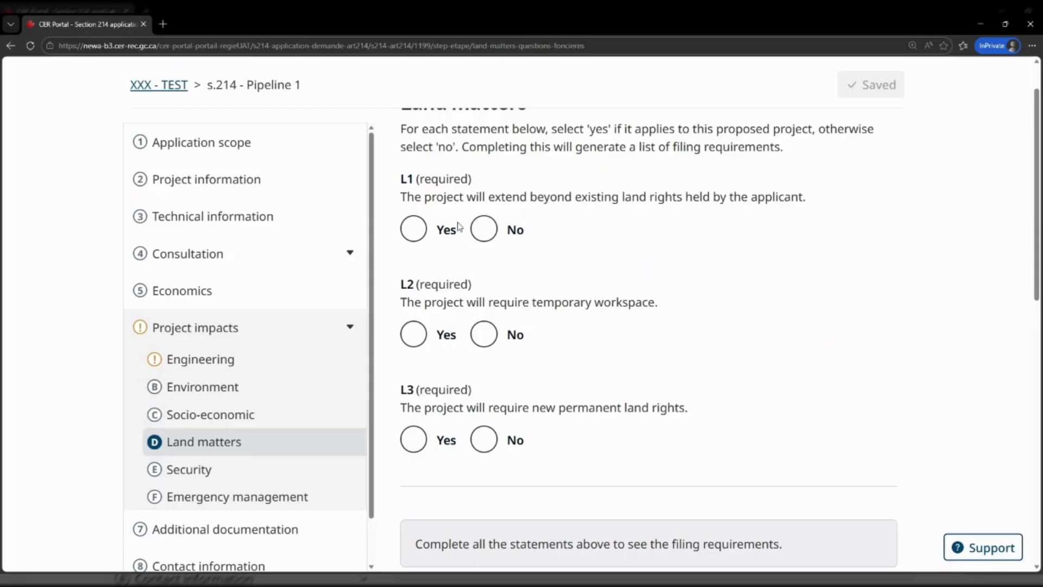
Answer Yes to land rights L1, temporary workspace L2 and permanent land rights L3, then review requirements
click(415, 231)
click(419, 334)
click(423, 444)
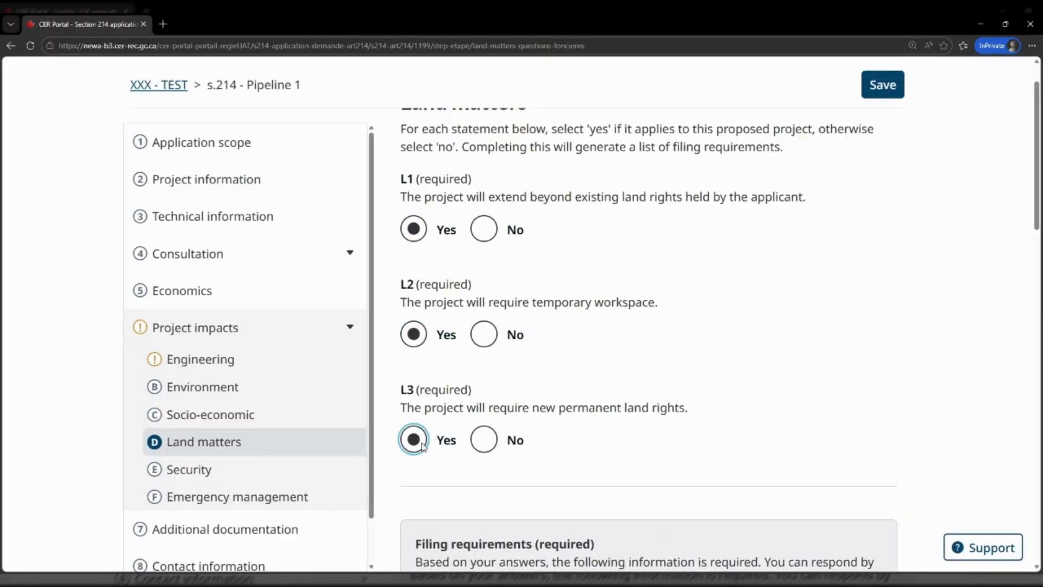
scroll(424, 445, down, 1)
scroll(424, 446, down, 5)
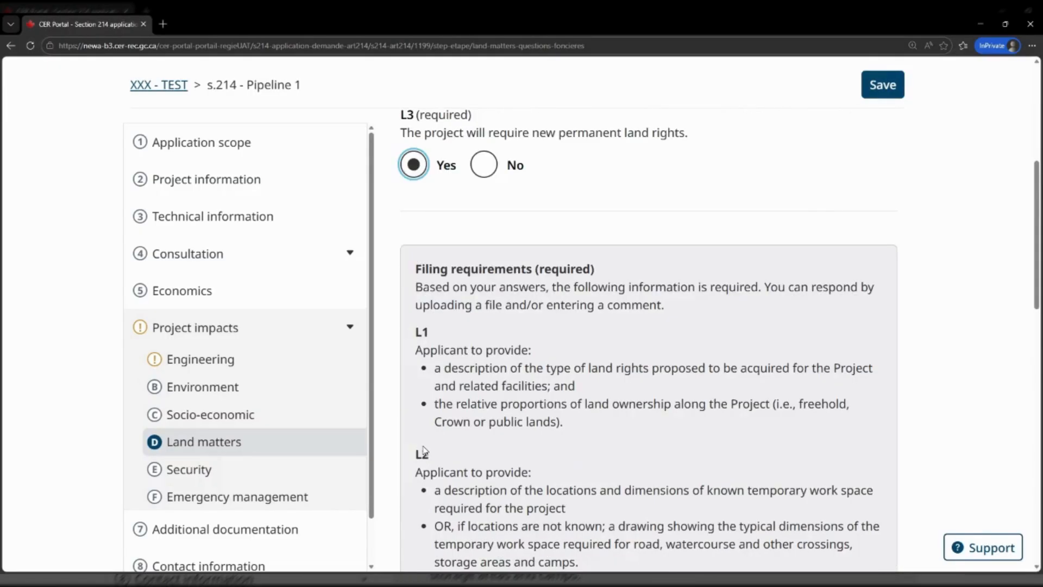
scroll(424, 450, down, 2)
scroll(425, 454, down, 2)
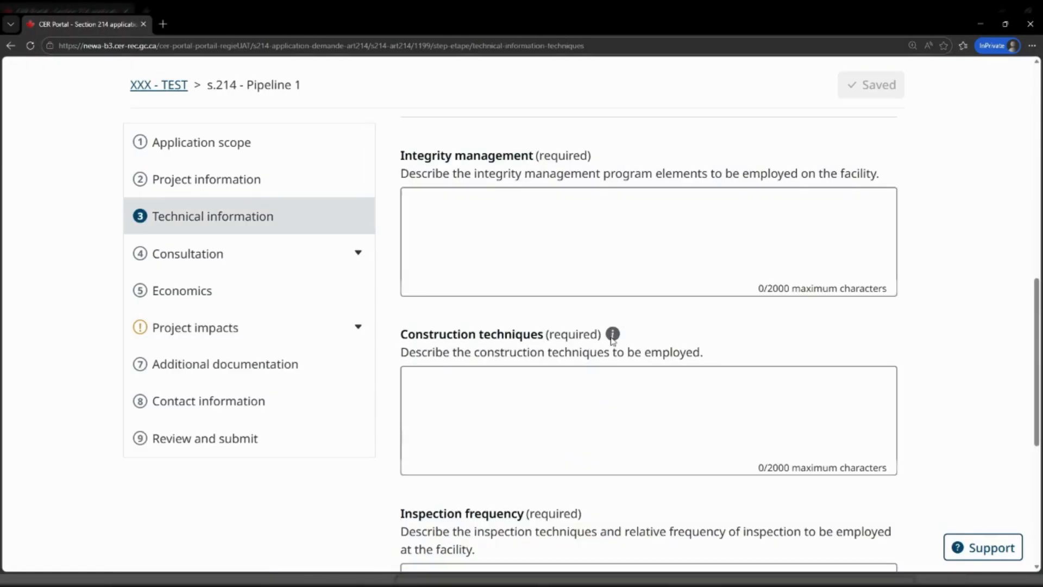
View the Construction techniques help and start adding an engineering comment
click(614, 334)
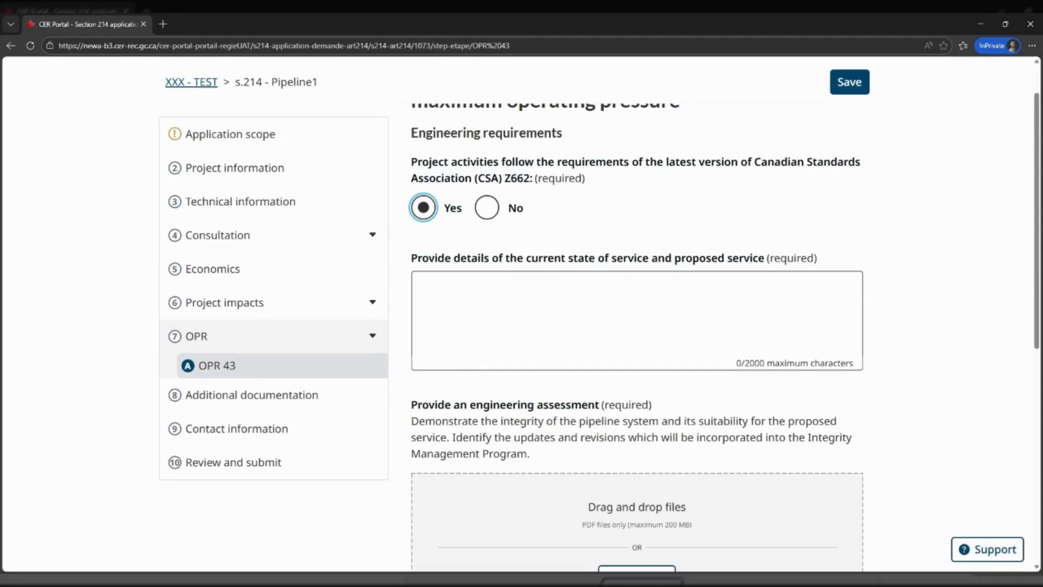
scroll(470, 351, down, 3)
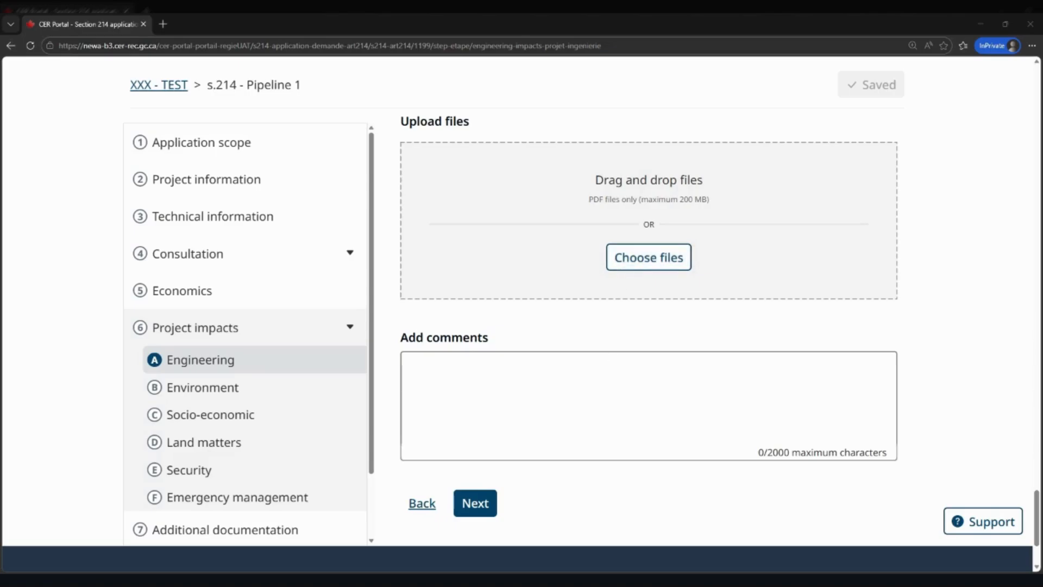
click(610, 383)
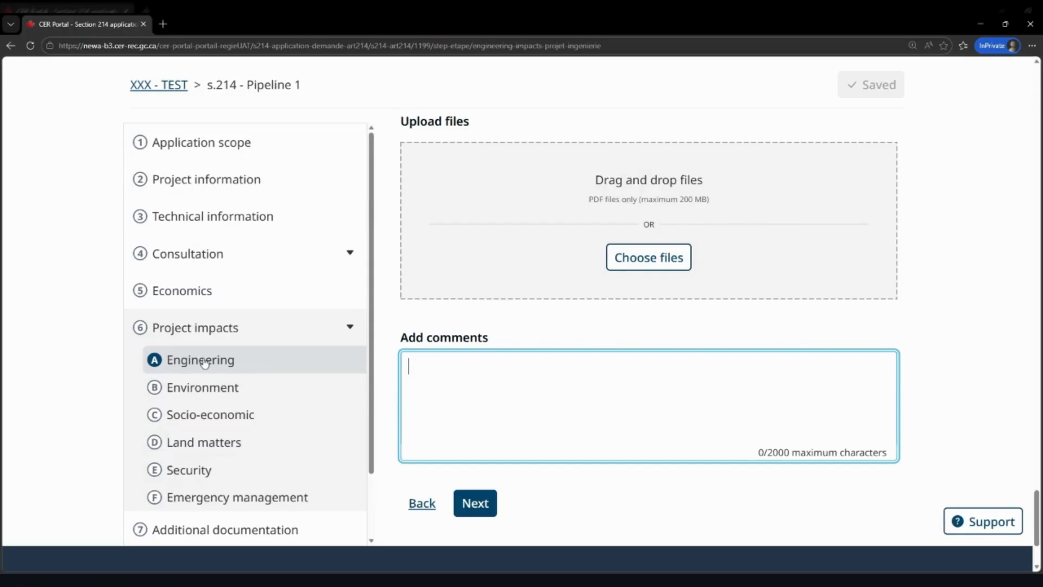
Return via Technical information to Application scope and tick OPR 45 reactivation
click(163, 214)
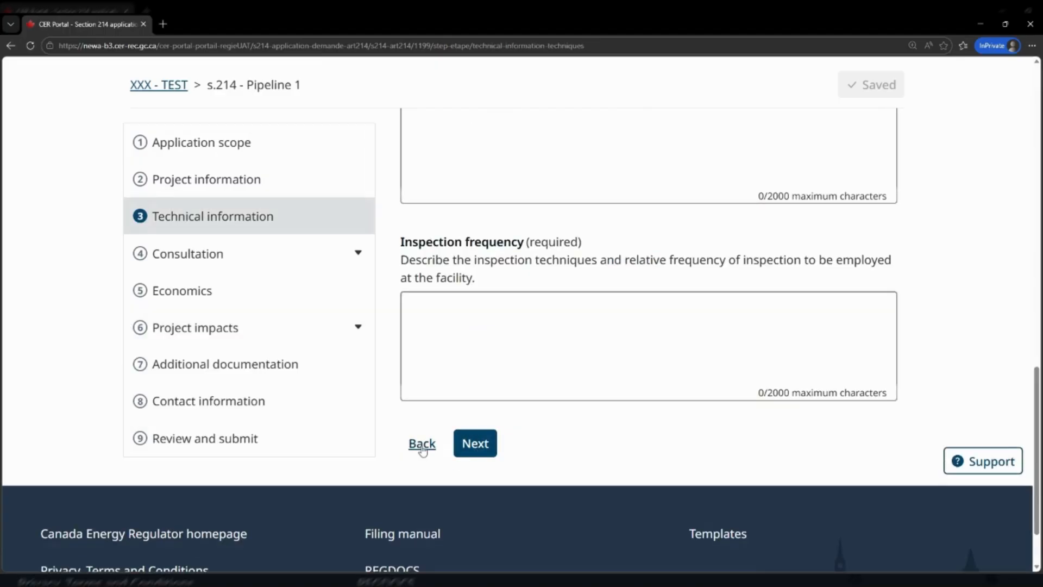
click(214, 147)
scroll(537, 347, down, 6)
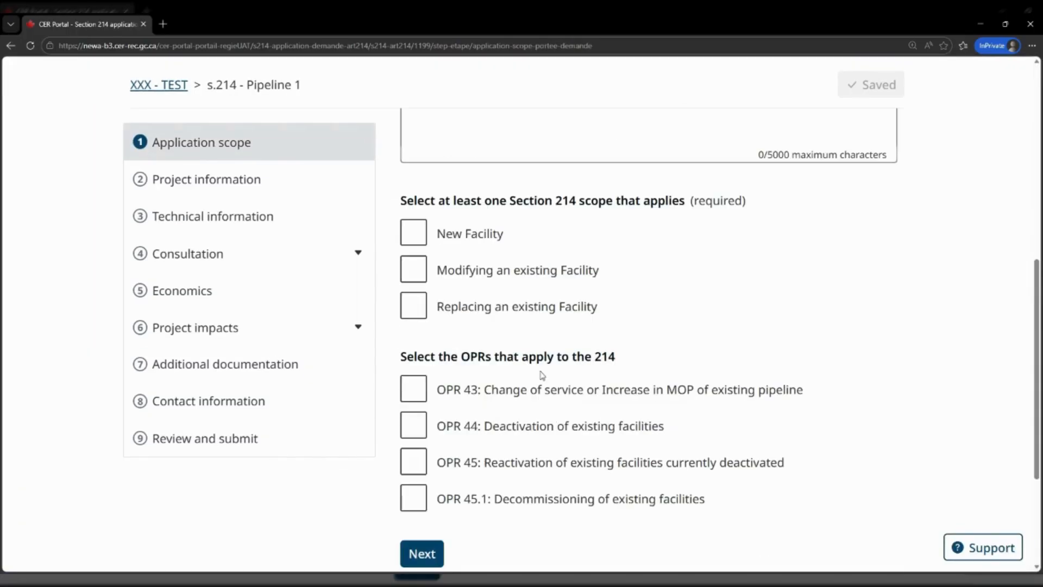
scroll(541, 375, down, 3)
click(423, 274)
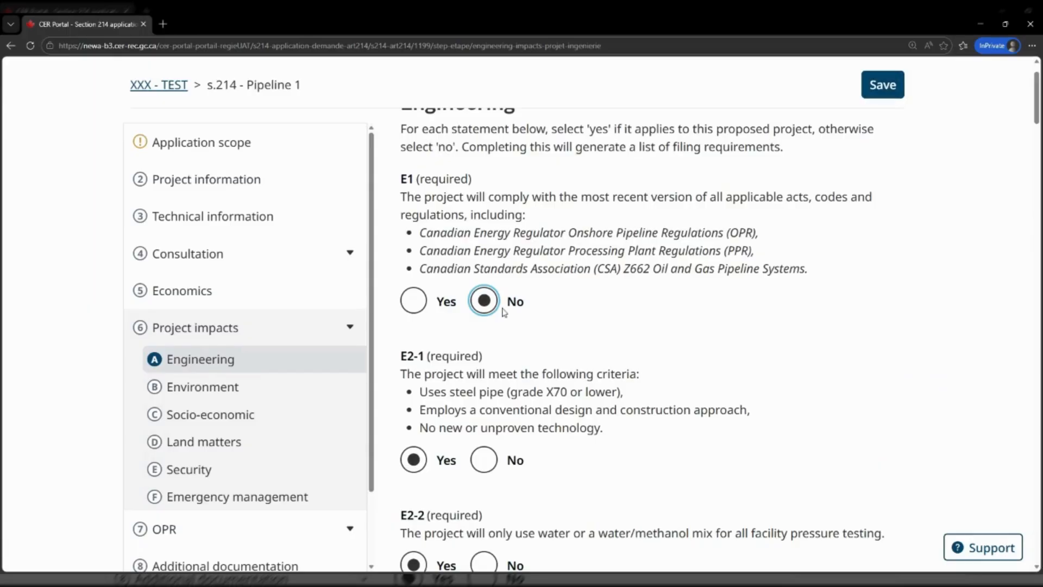
Answer Yes to E1 and No to E2-1, save, and return to Application scope
click(414, 307)
click(495, 464)
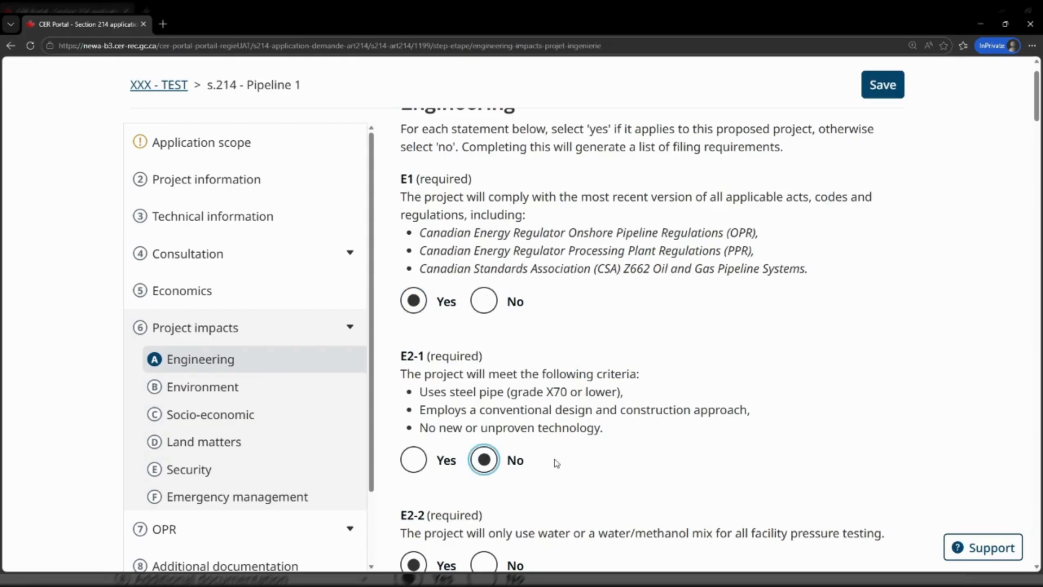
click(883, 90)
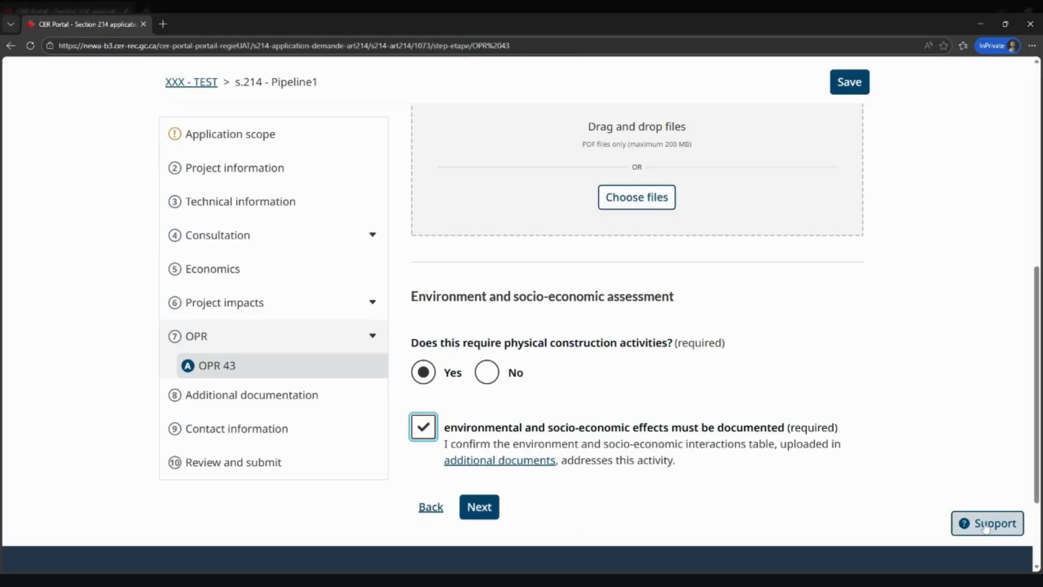
click(986, 525)
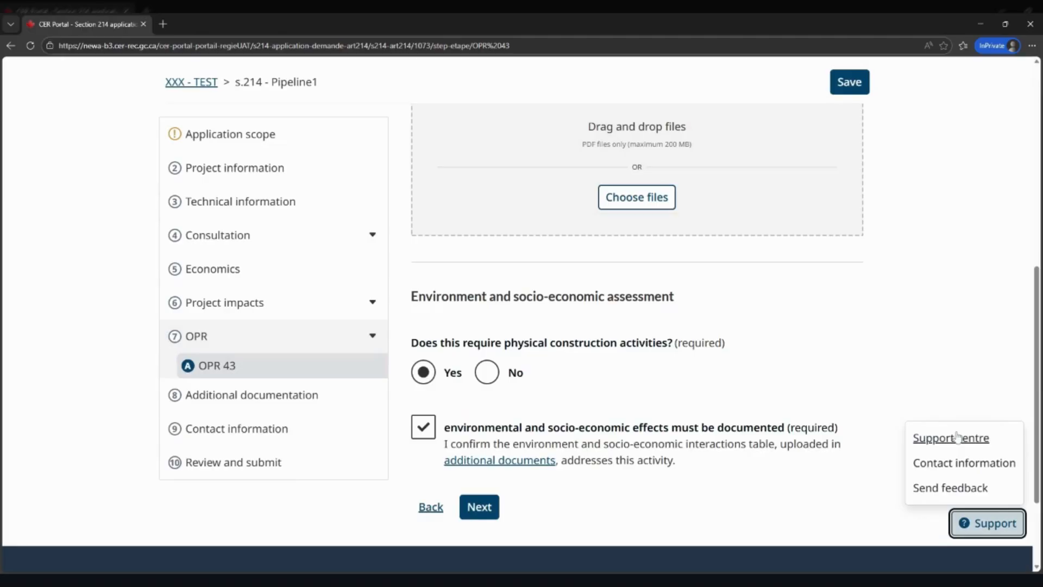
click(264, 147)
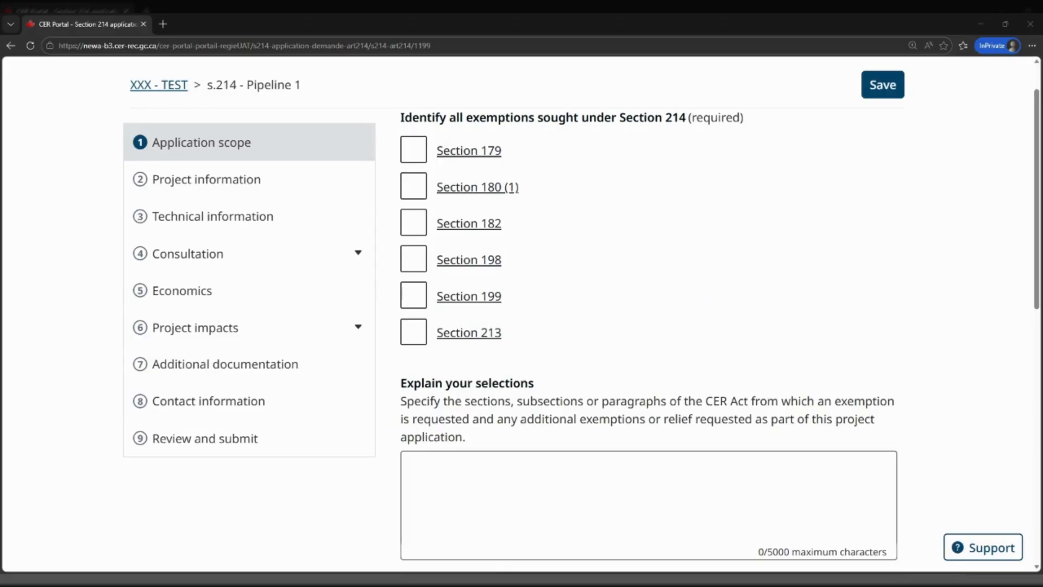
Check 'OPR 43: Change of service or Increase in MOP' and proceed to Project information
scroll(649, 326, down, 3)
scroll(465, 432, down, 2)
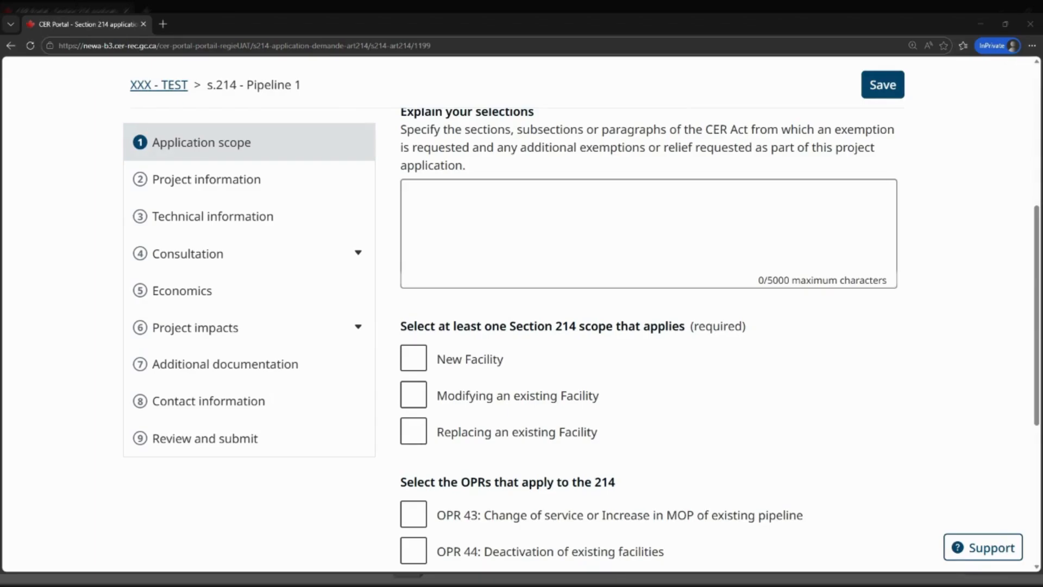
scroll(418, 437, down, 1)
scroll(418, 438, down, 2)
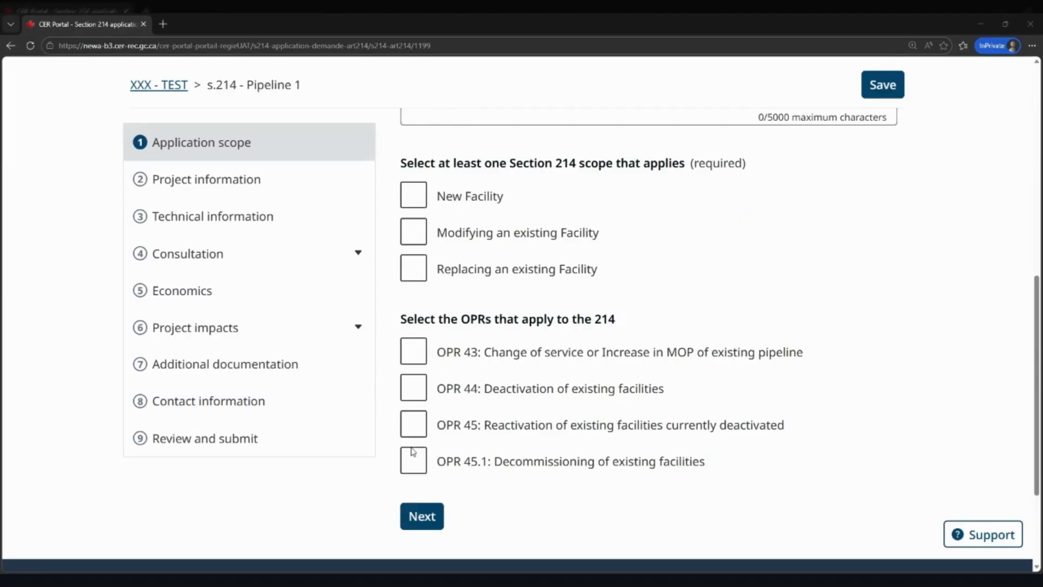
click(414, 358)
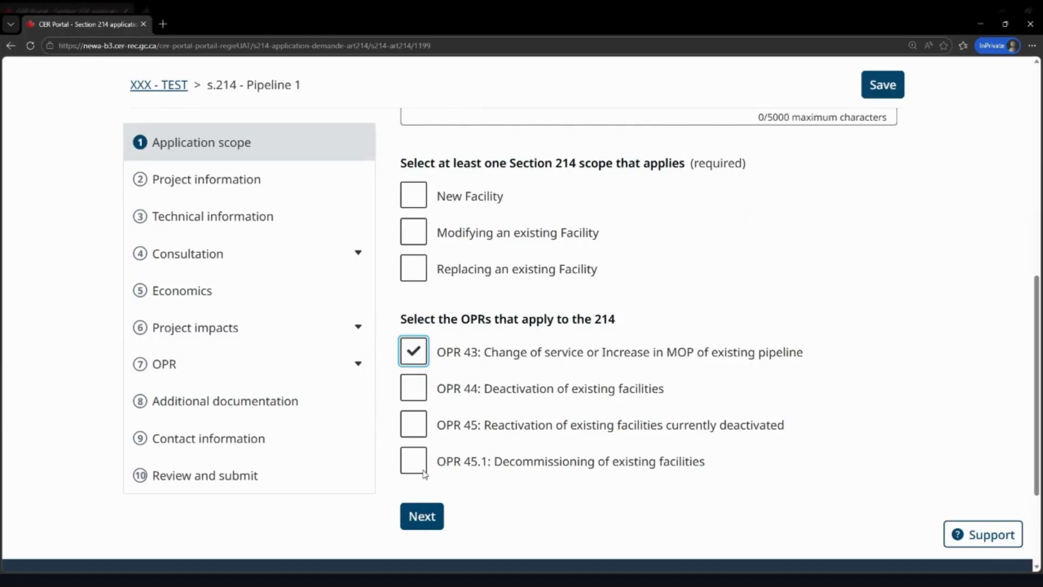
click(432, 519)
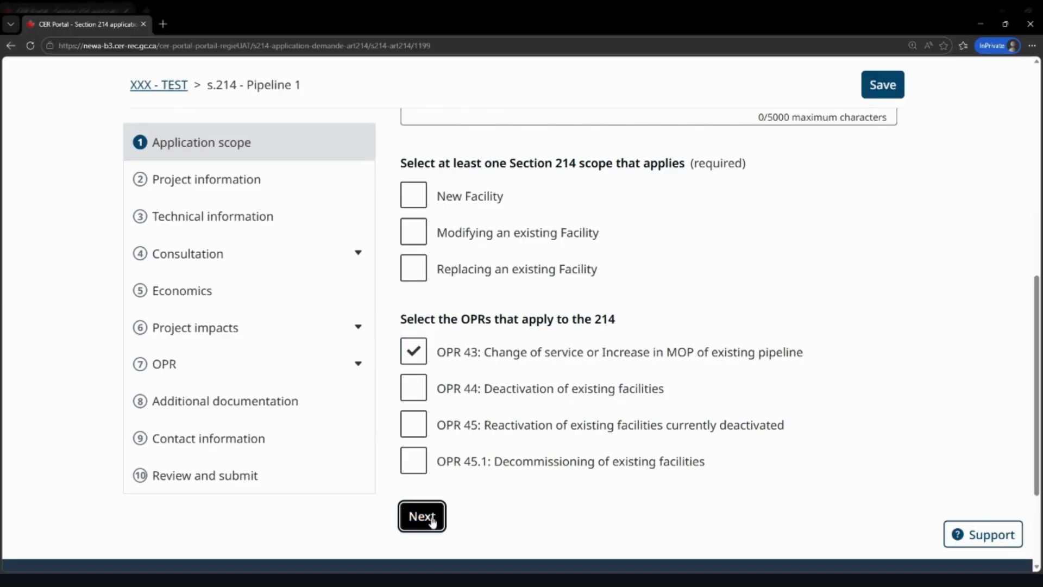
Review the Project information fields, including the commodities list and total project cost
scroll(433, 523, down, 2)
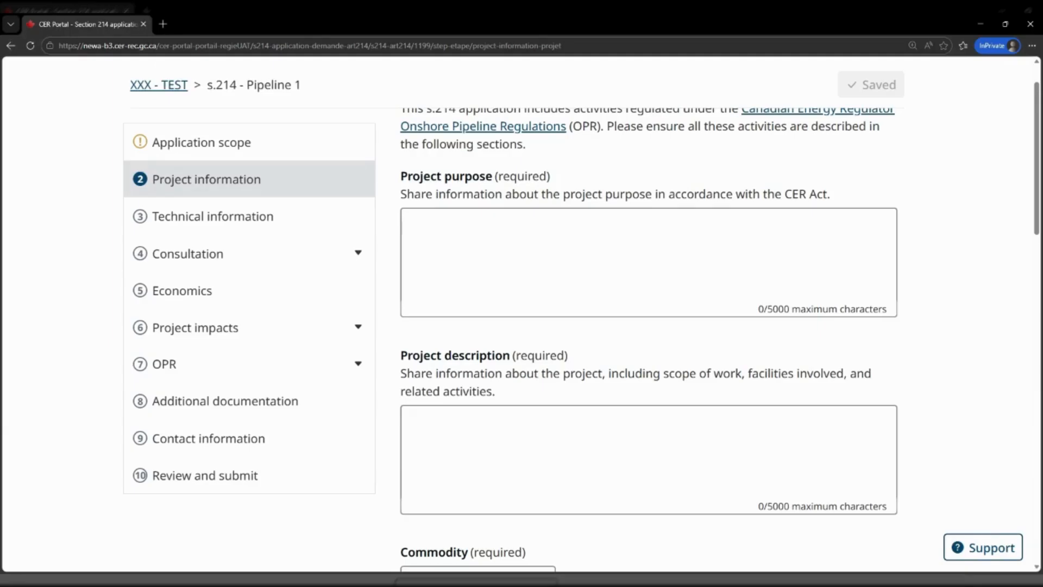
scroll(552, 466, down, 2)
scroll(551, 466, down, 1)
click(540, 420)
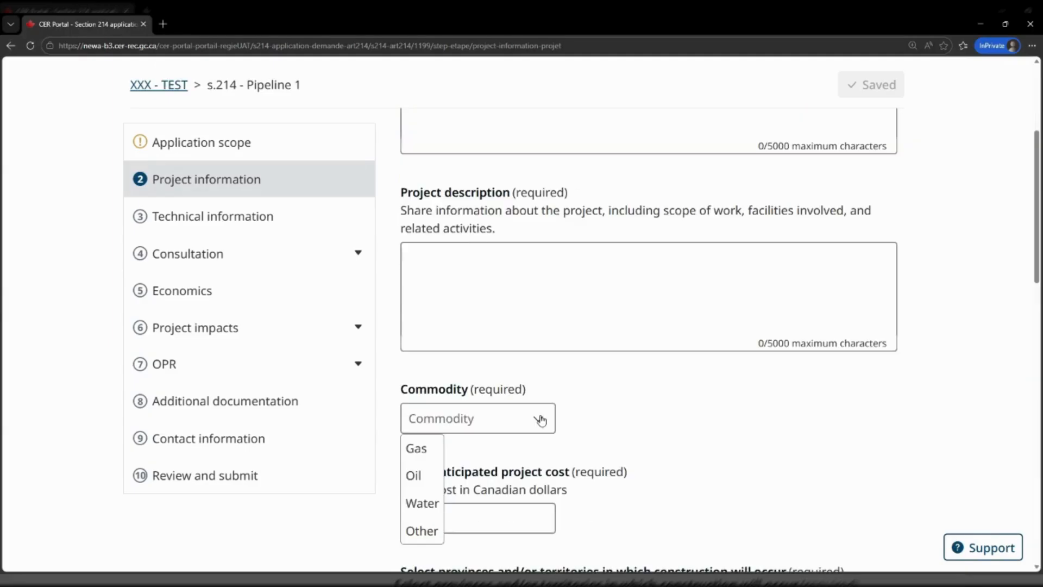
scroll(540, 419, down, 2)
click(541, 420)
scroll(541, 419, down, 1)
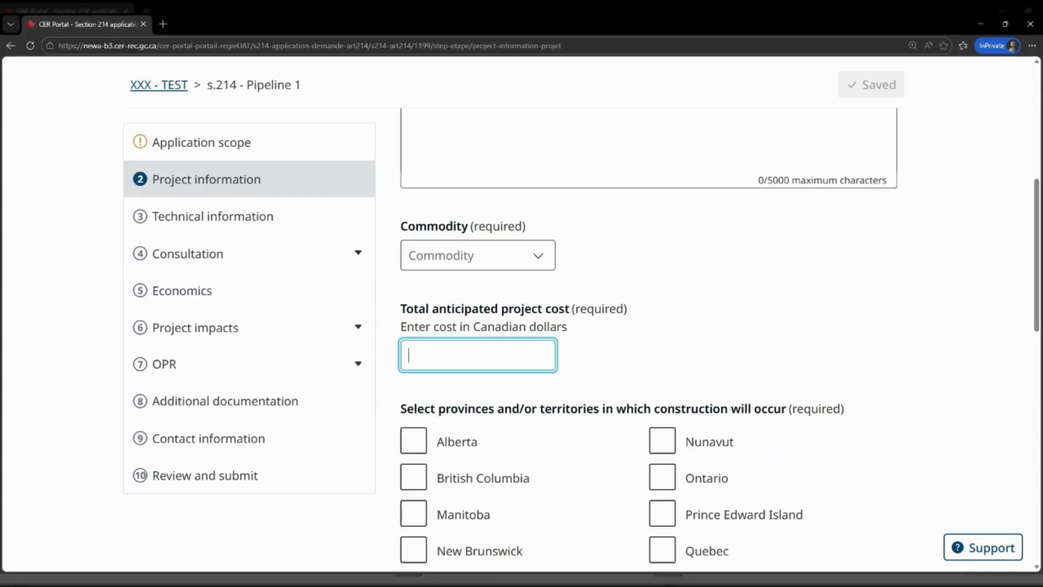
scroll(505, 367, down, 3)
scroll(505, 367, down, 3)
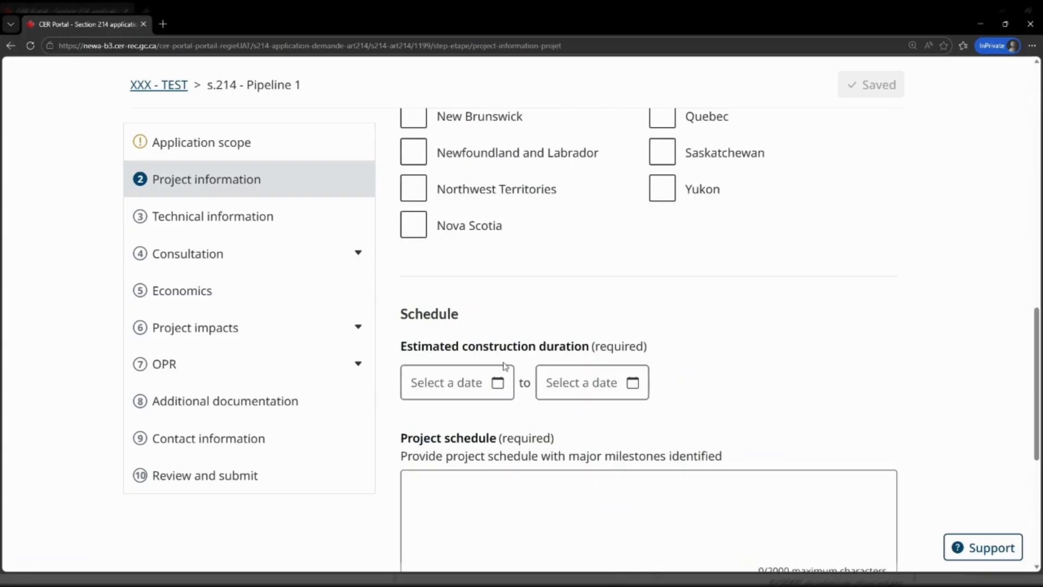
scroll(505, 366, down, 2)
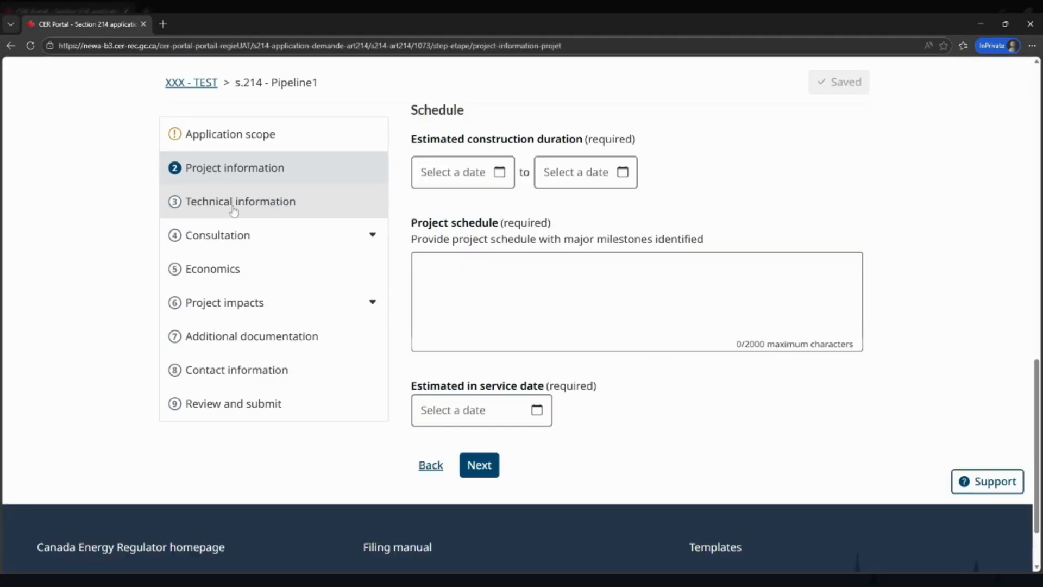
Go to Technical information and scroll through facilities, integrity management and inspection frequency fields
click(234, 207)
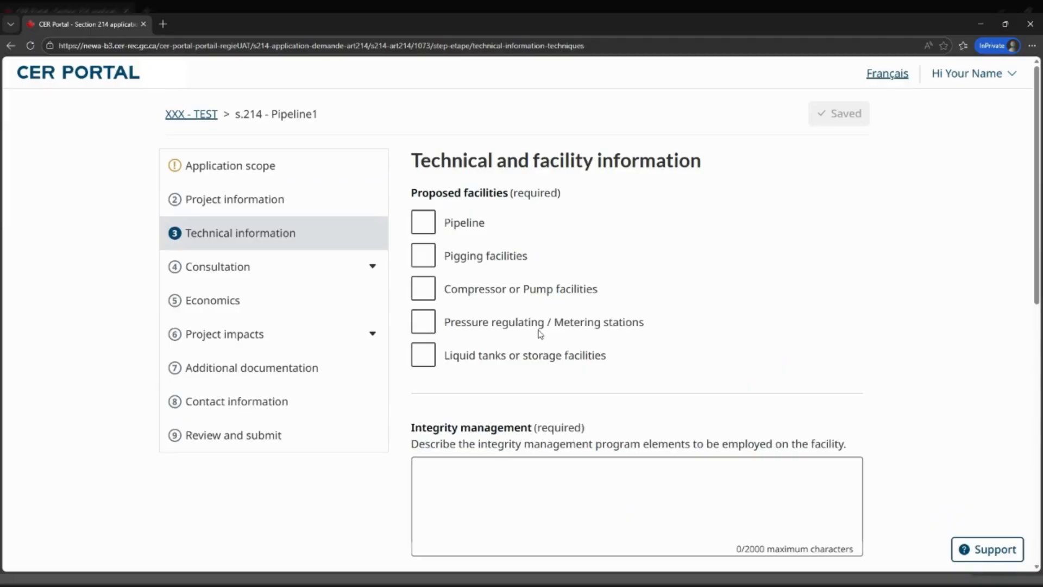
scroll(516, 385, down, 3)
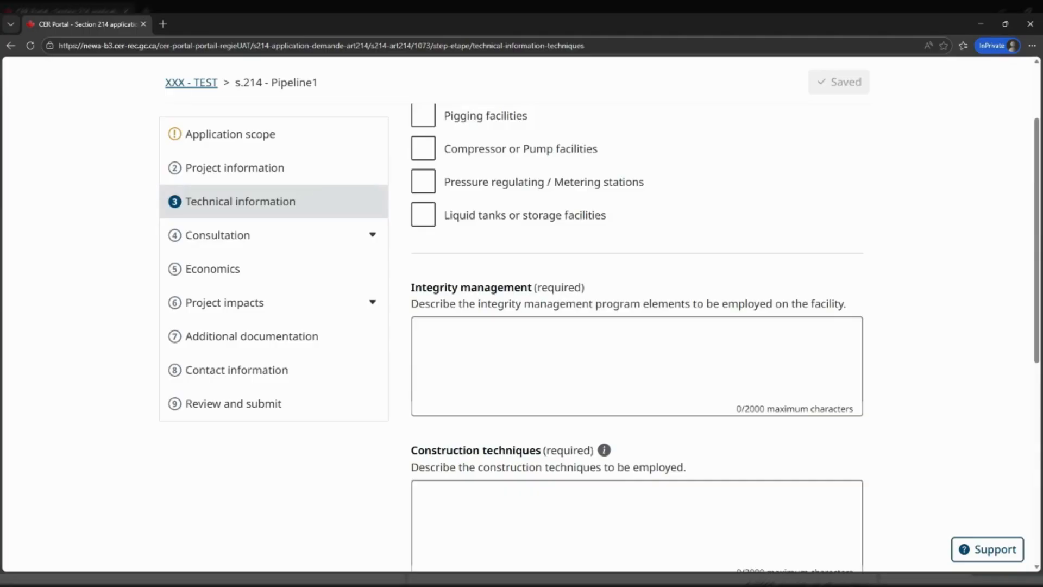
scroll(637, 326, down, 2)
scroll(517, 406, down, 2)
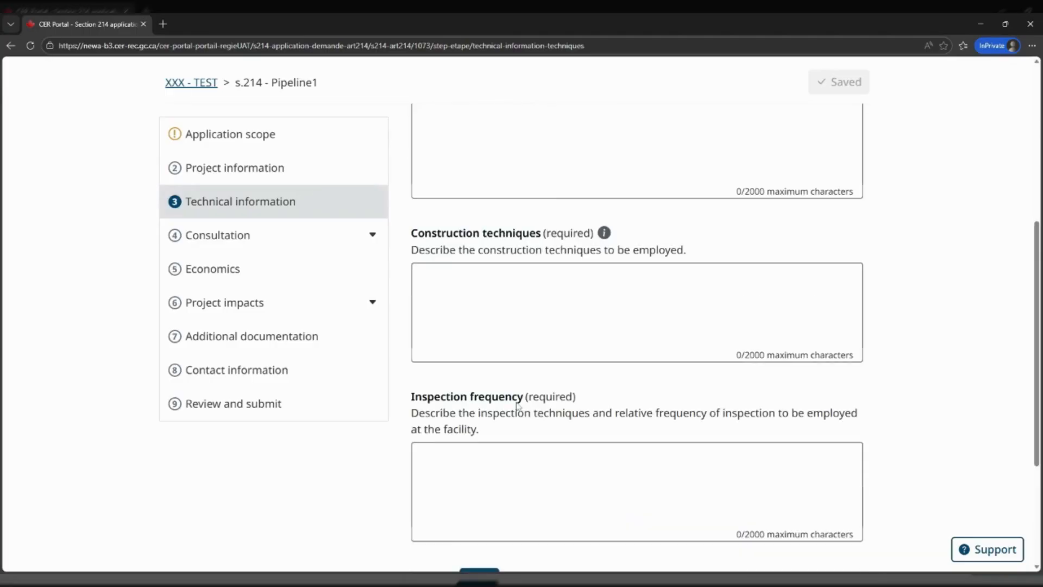
scroll(518, 406, down, 1)
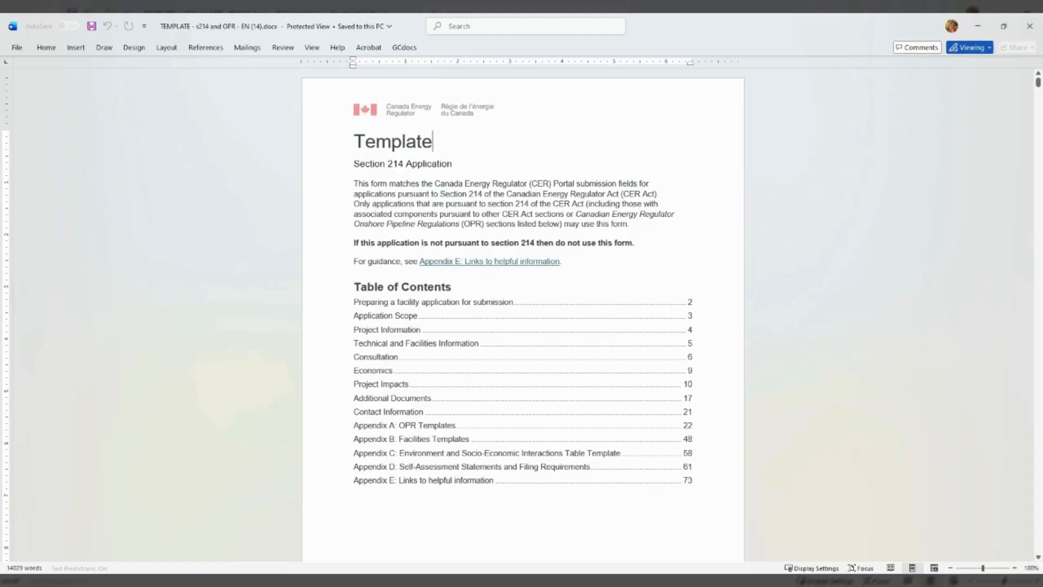
Jump to 'Appendix B: Facilities Templates' in the Section 214 Word template and find the Pipeline template
ctrl+click(433, 439)
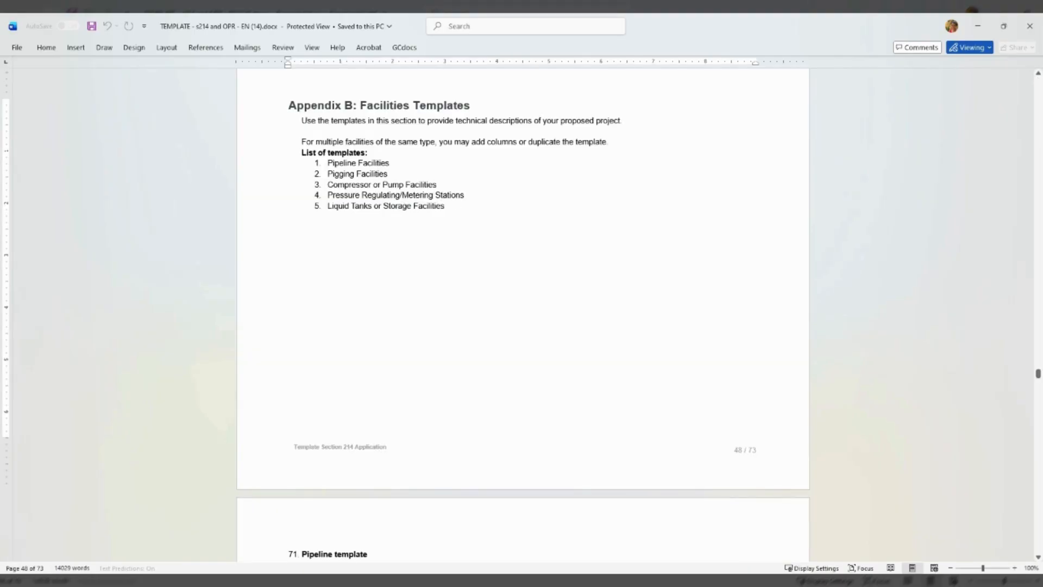
scroll(523, 315, down, 8)
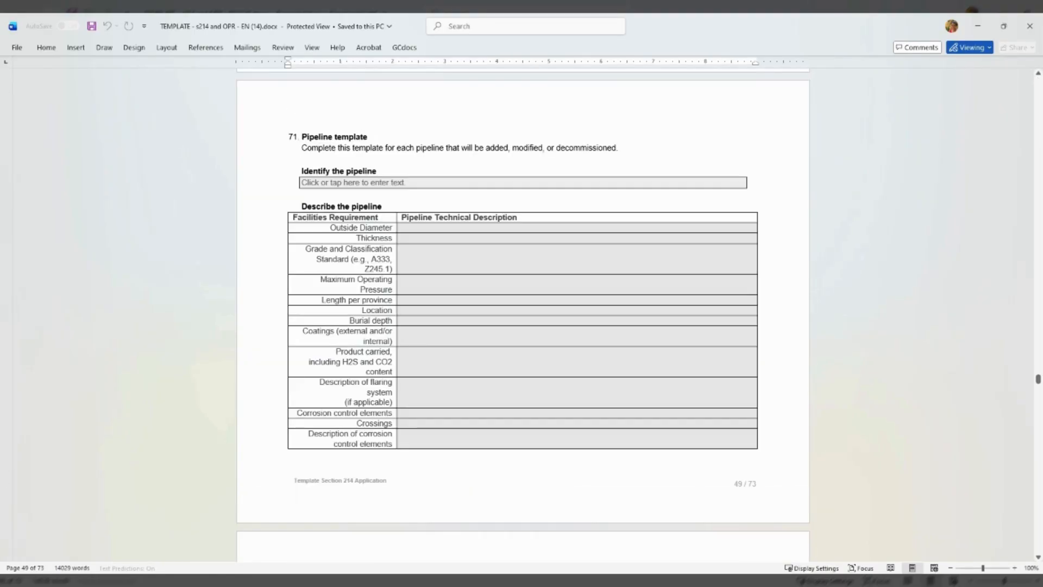
scroll(523, 315, up, 1)
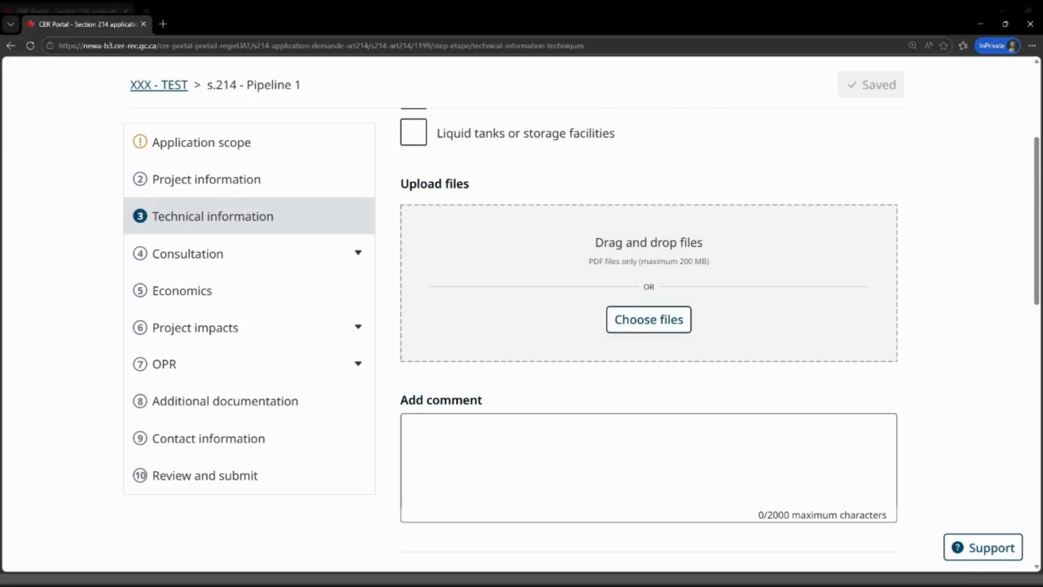
Start a PDF upload, then browse the Indigenous matters, Engagement and Economics questions
click(654, 328)
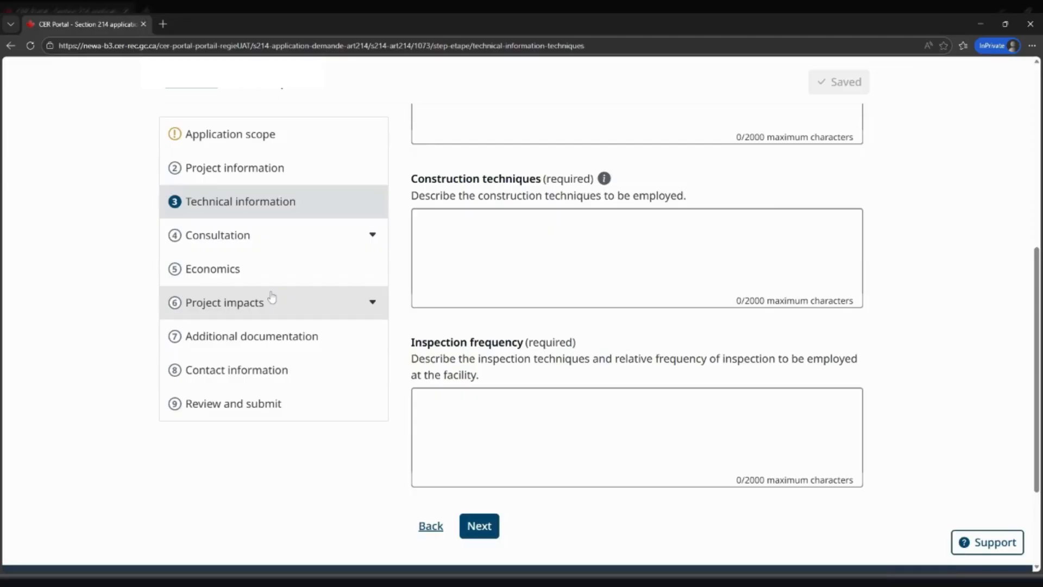
click(260, 247)
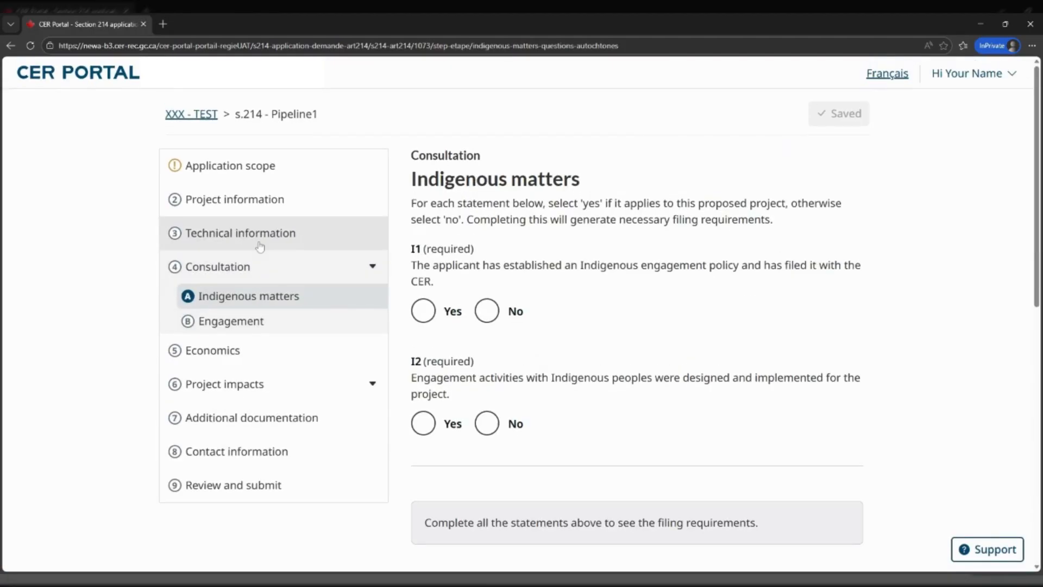
click(231, 322)
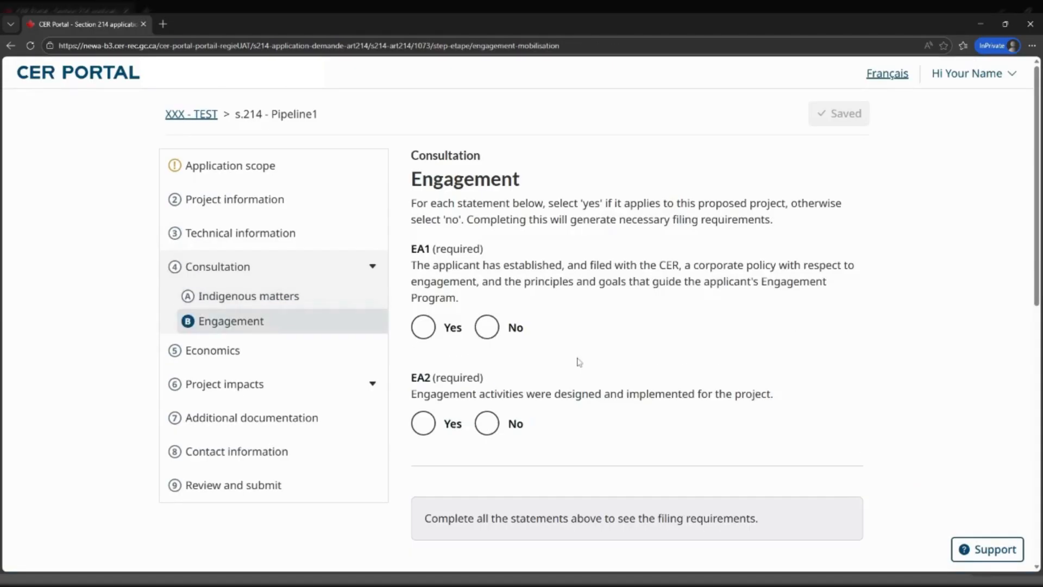
scroll(579, 362, down, 1)
click(186, 326)
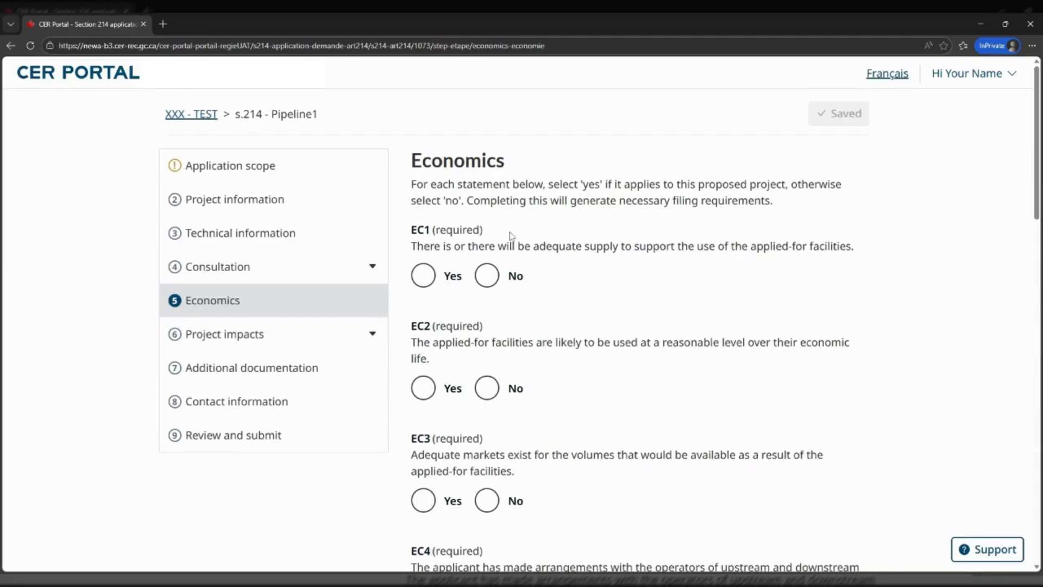
scroll(468, 305, down, 5)
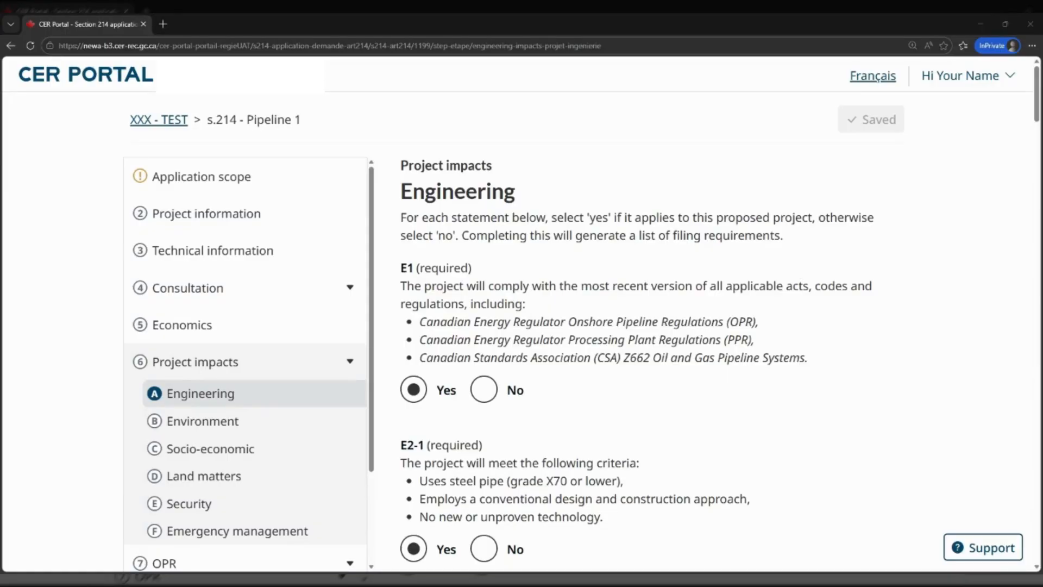
Review the Environment, Land matters, Security and Emergency management impact questions
click(201, 422)
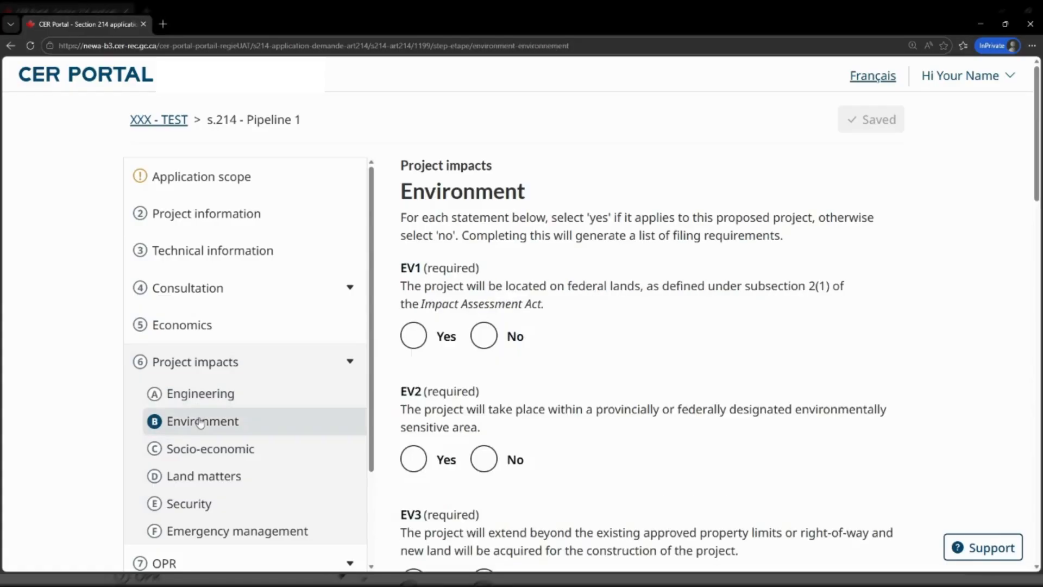
click(202, 475)
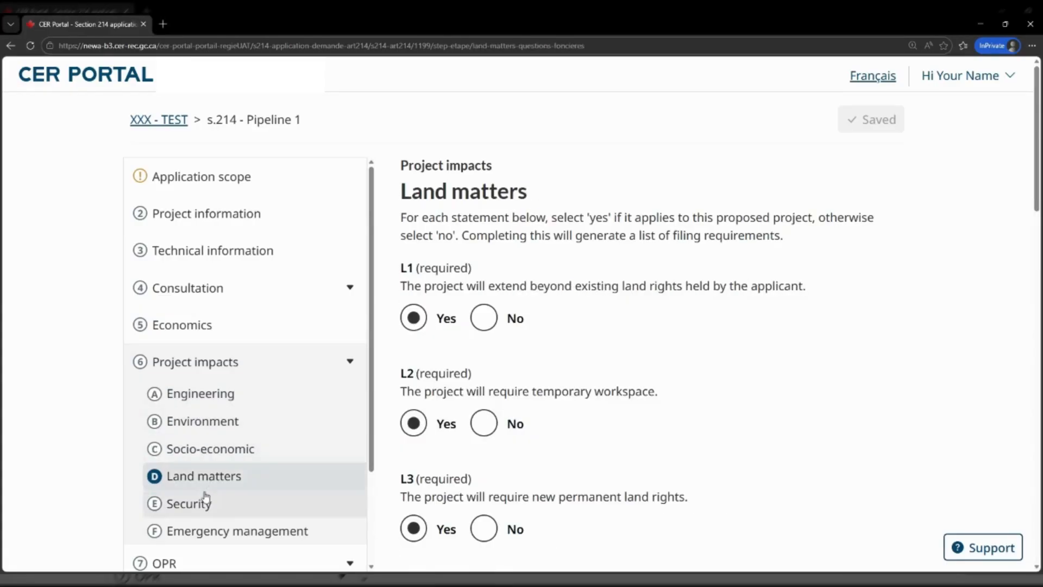
click(197, 506)
scroll(199, 501, down, 1)
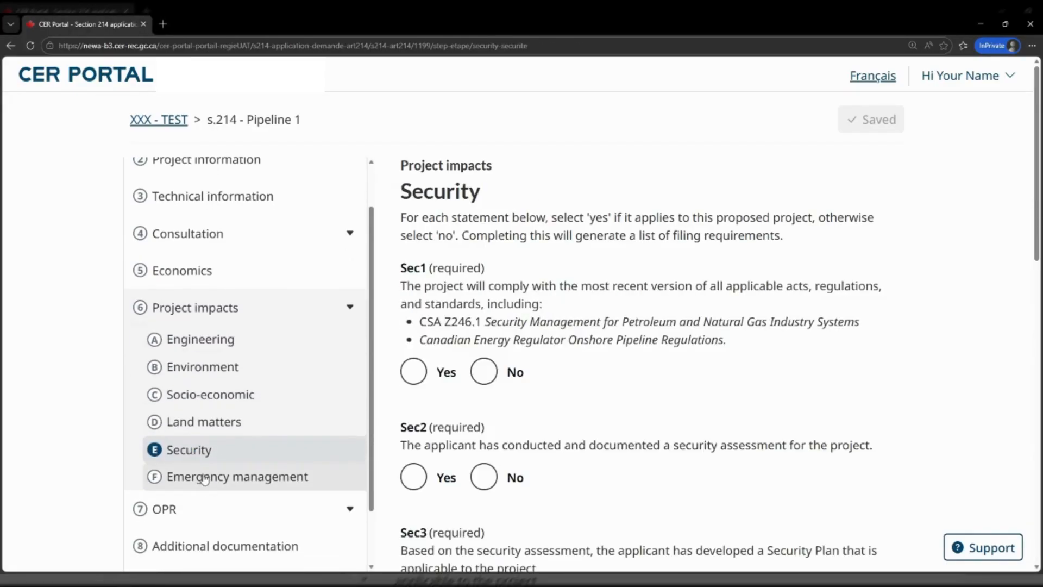
click(204, 478)
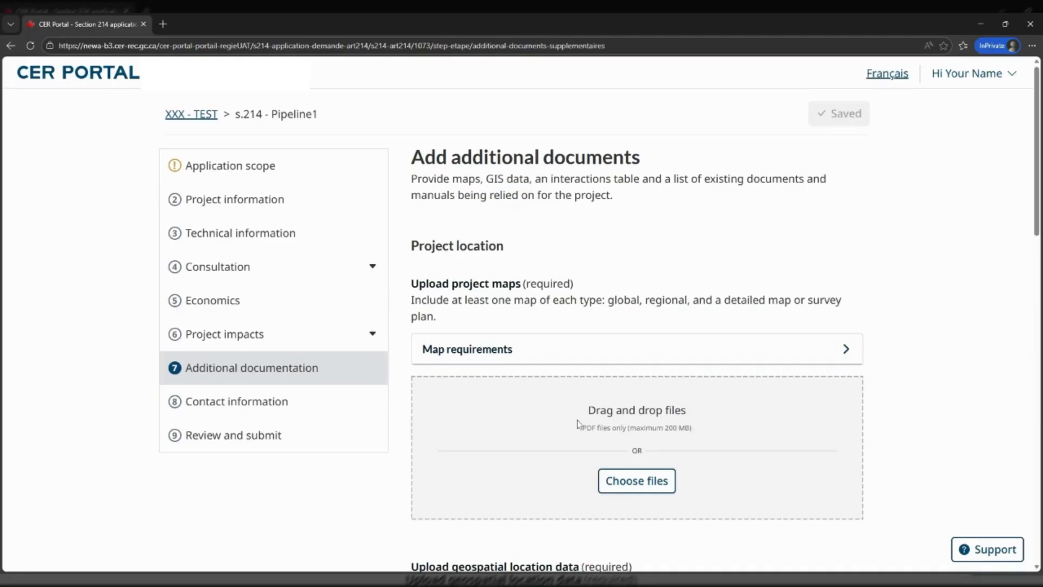
Review the required map, geospatial and interactions-table uploads and add a manual entry
scroll(579, 424, down, 2)
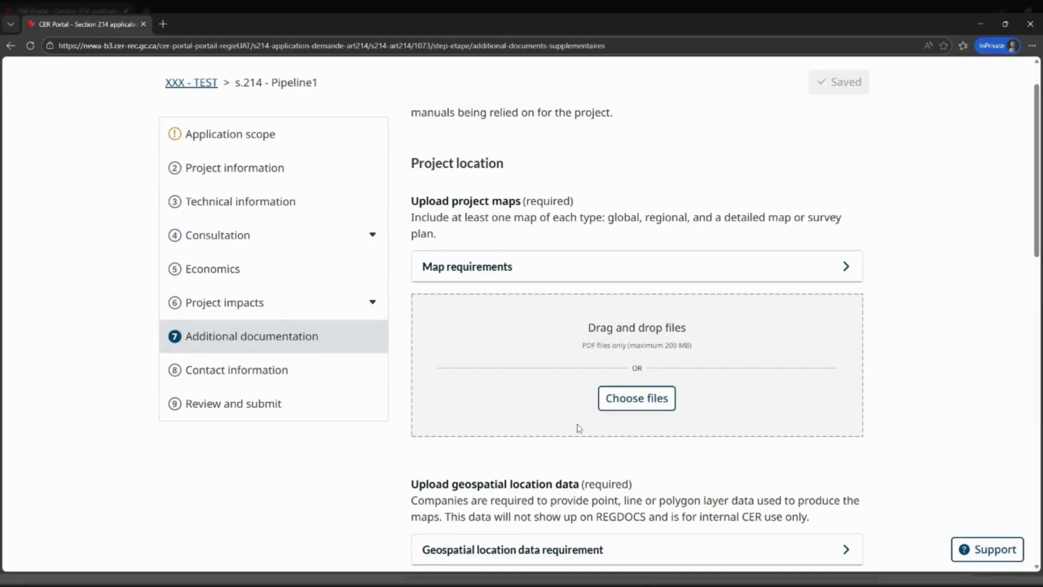
scroll(578, 427, down, 1)
scroll(576, 432, down, 2)
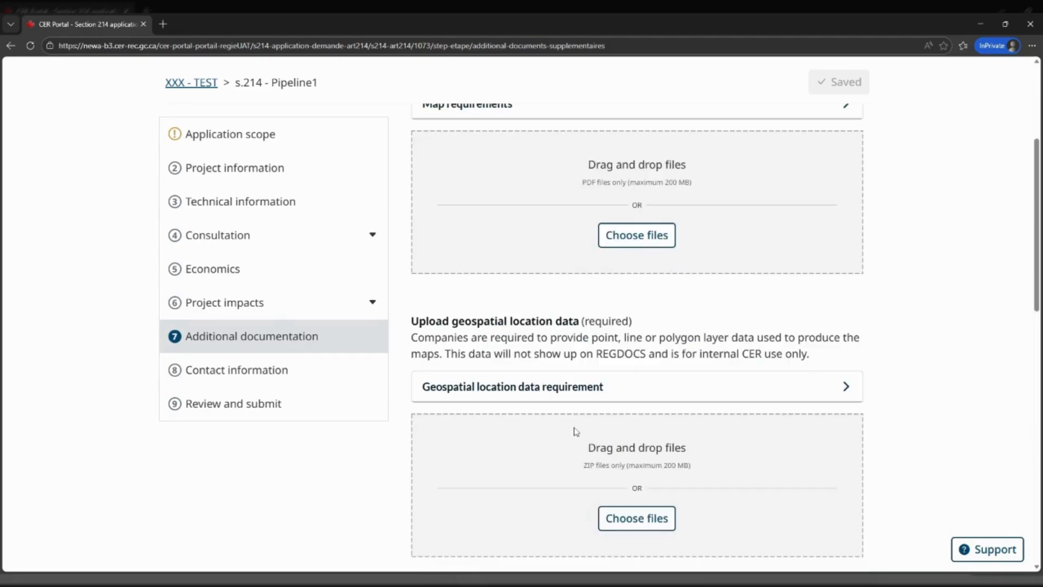
scroll(576, 432, down, 2)
scroll(576, 432, down, 2)
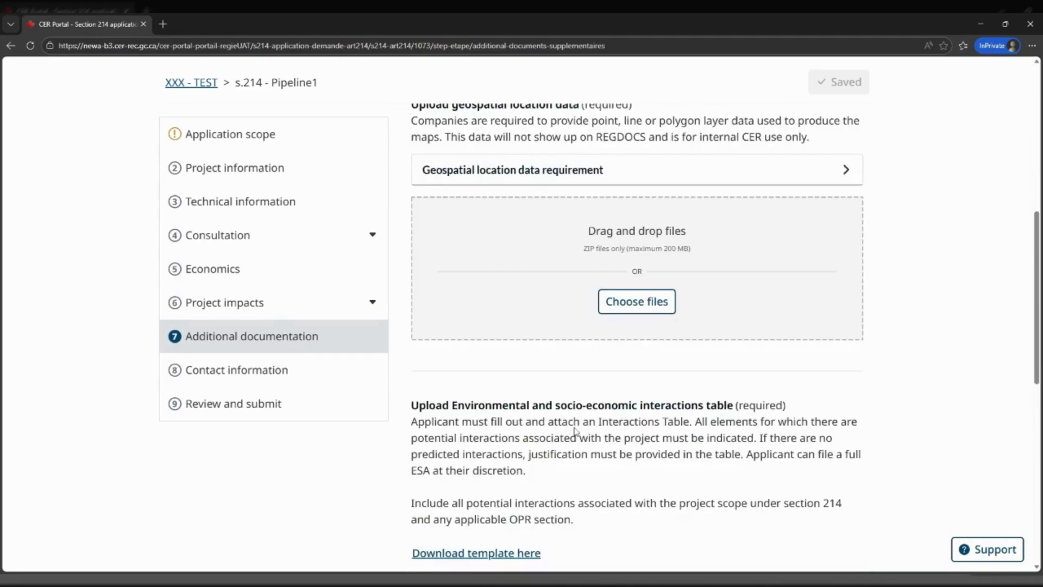
scroll(576, 432, down, 1)
scroll(576, 432, down, 2)
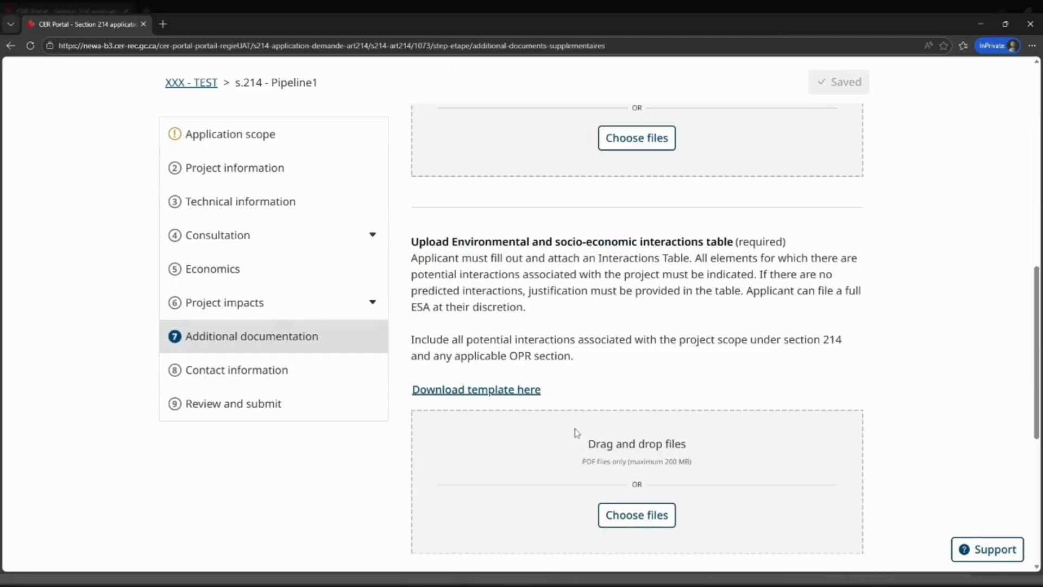
scroll(576, 432, down, 1)
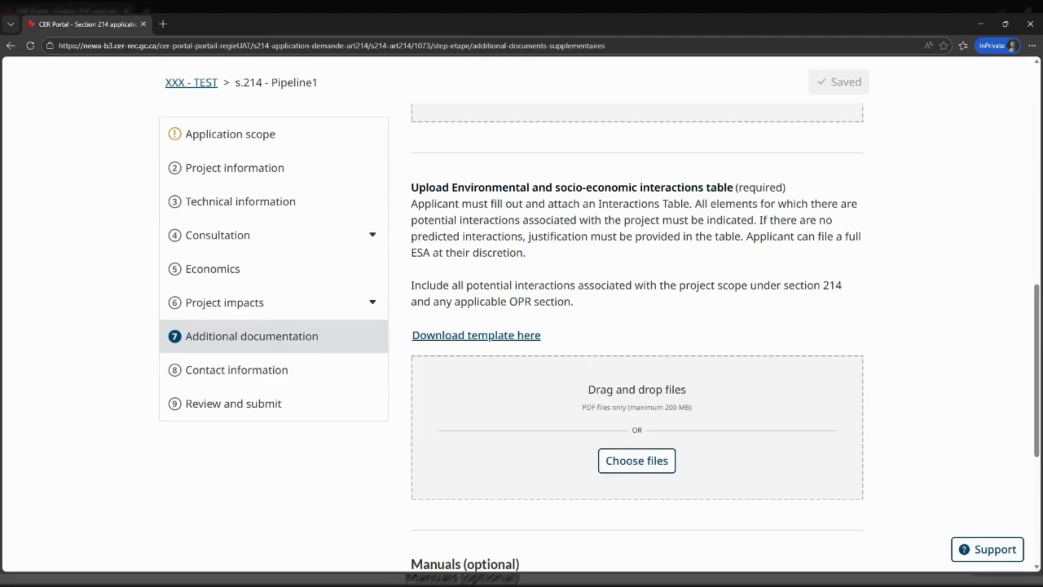
scroll(579, 433, down, 1)
scroll(579, 433, down, 2)
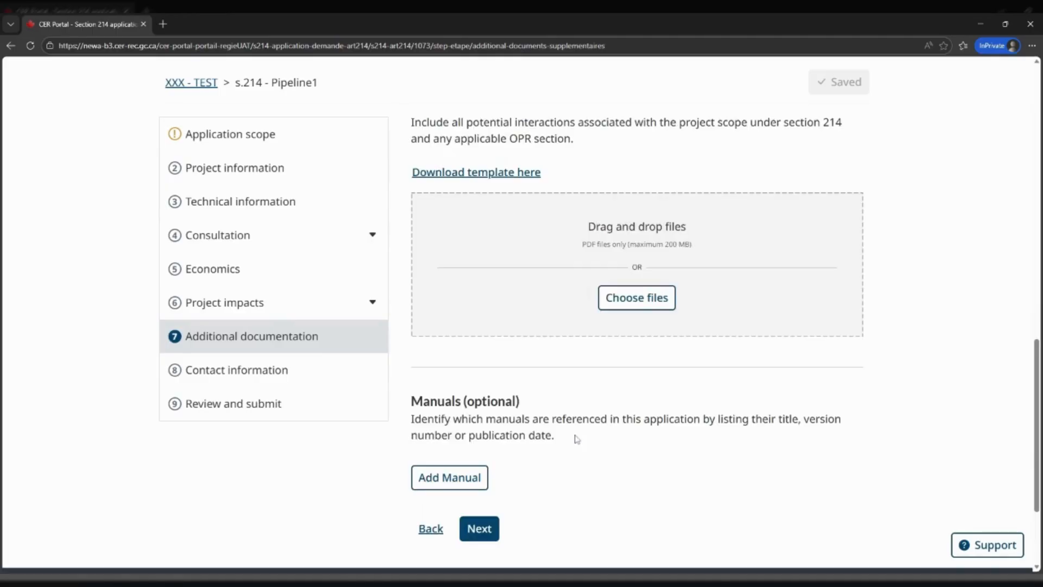
scroll(576, 439, down, 1)
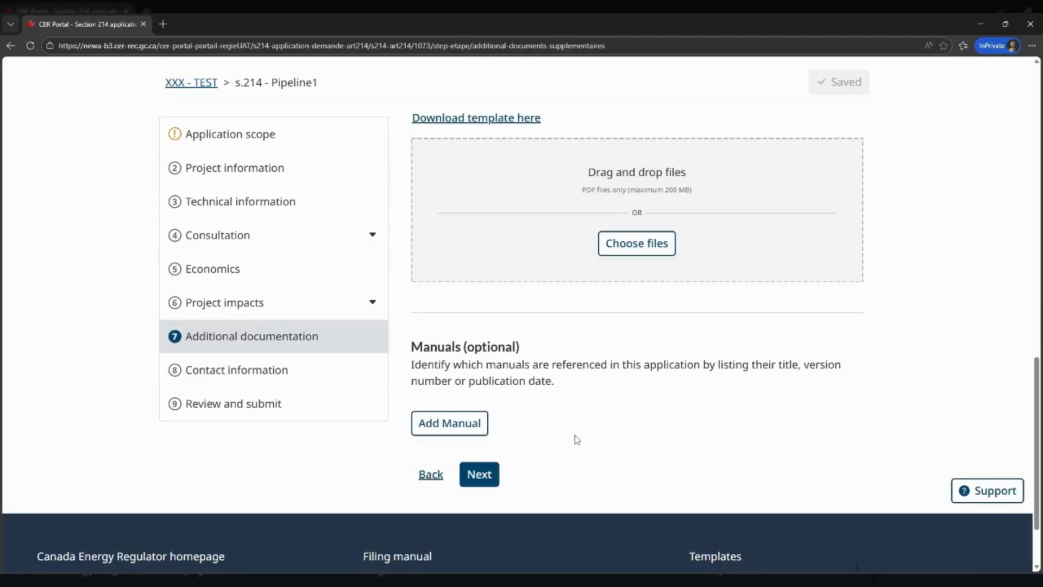
click(451, 426)
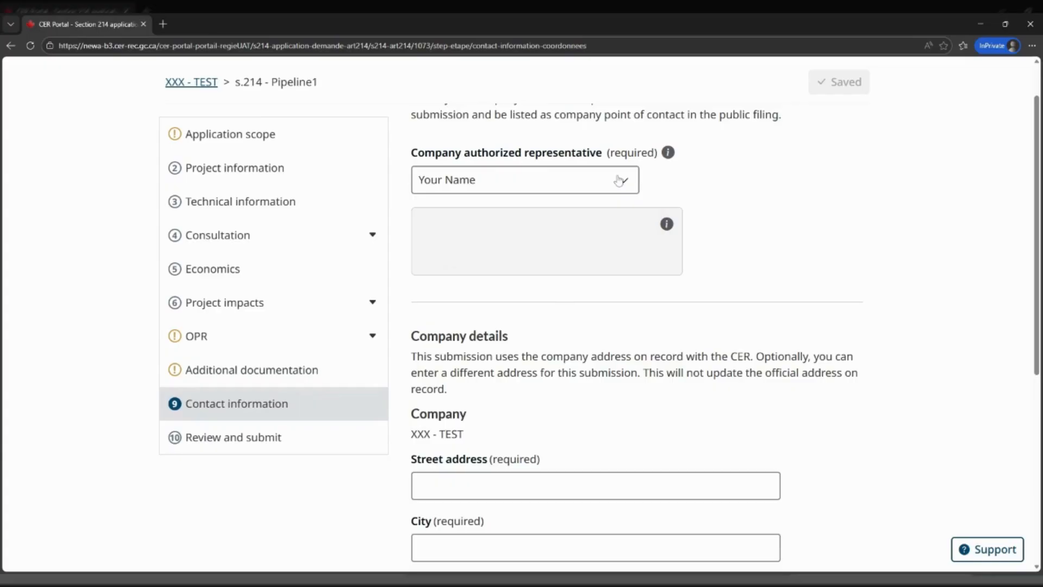
Move from Contact information to Review and submit, scroll to the bottom and attempt submission
scroll(617, 321, down, 3)
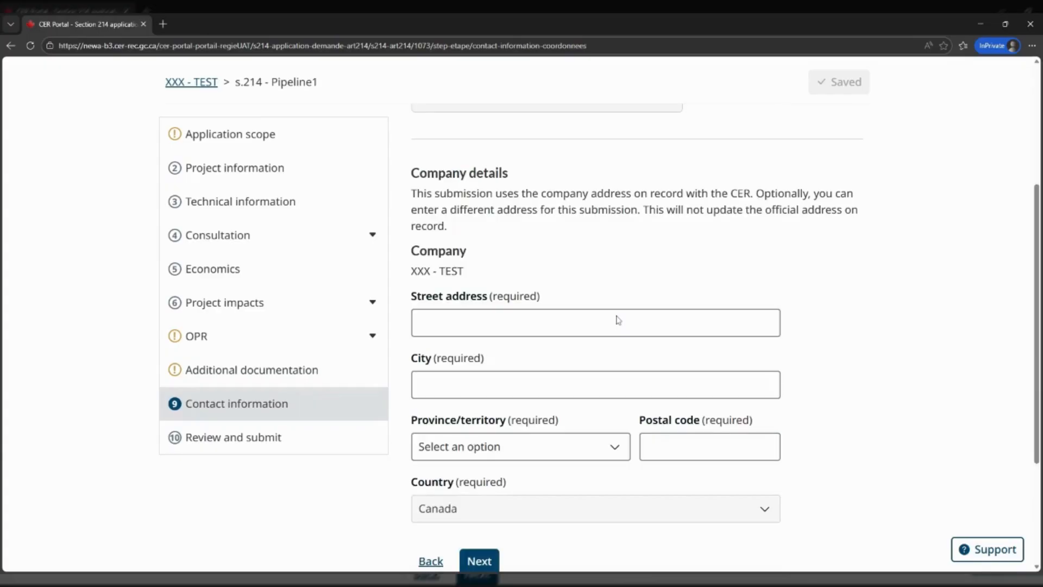
click(479, 561)
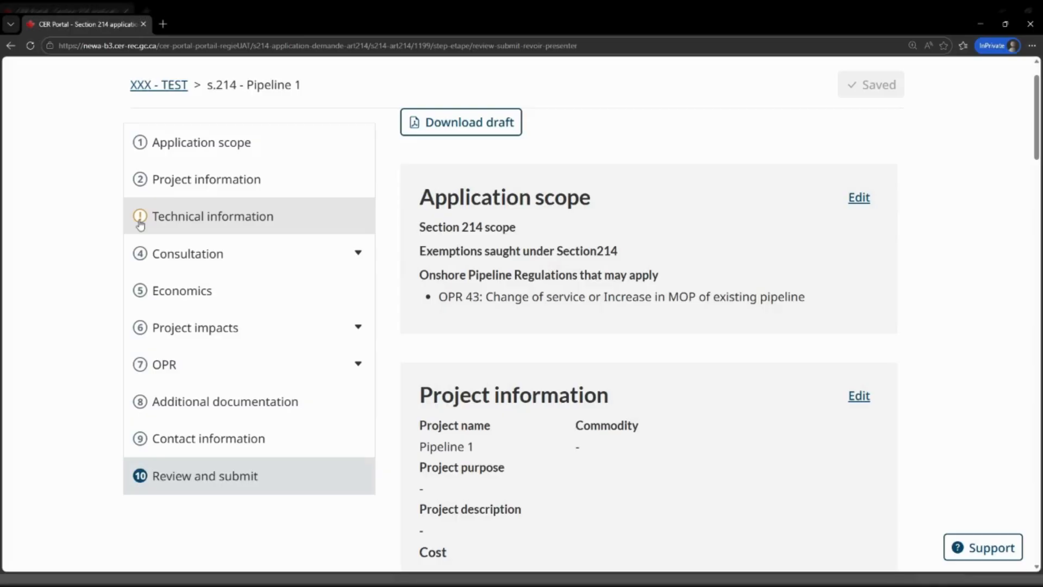
scroll(501, 487, down, 20)
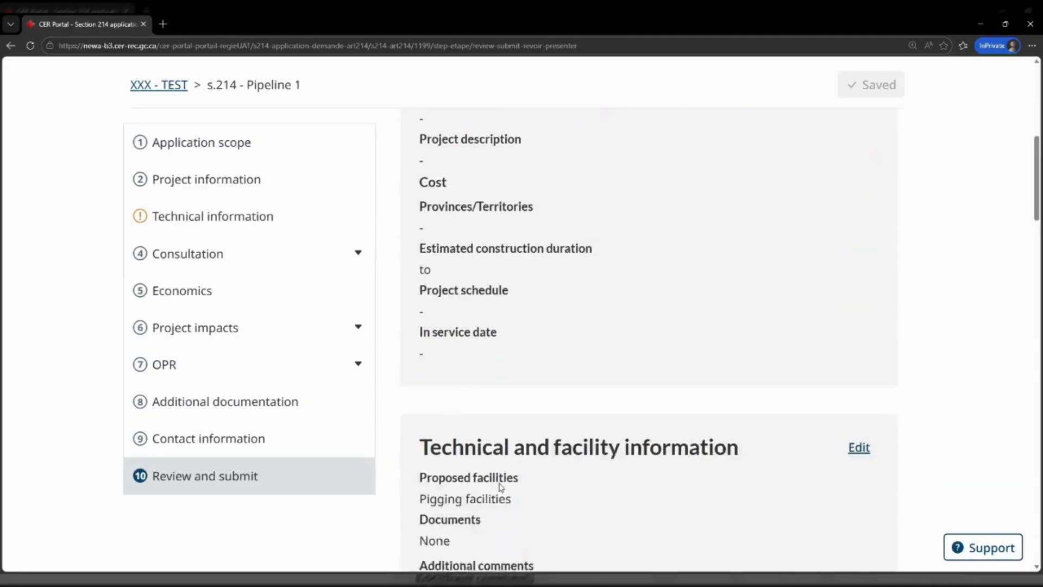
scroll(501, 487, down, 15)
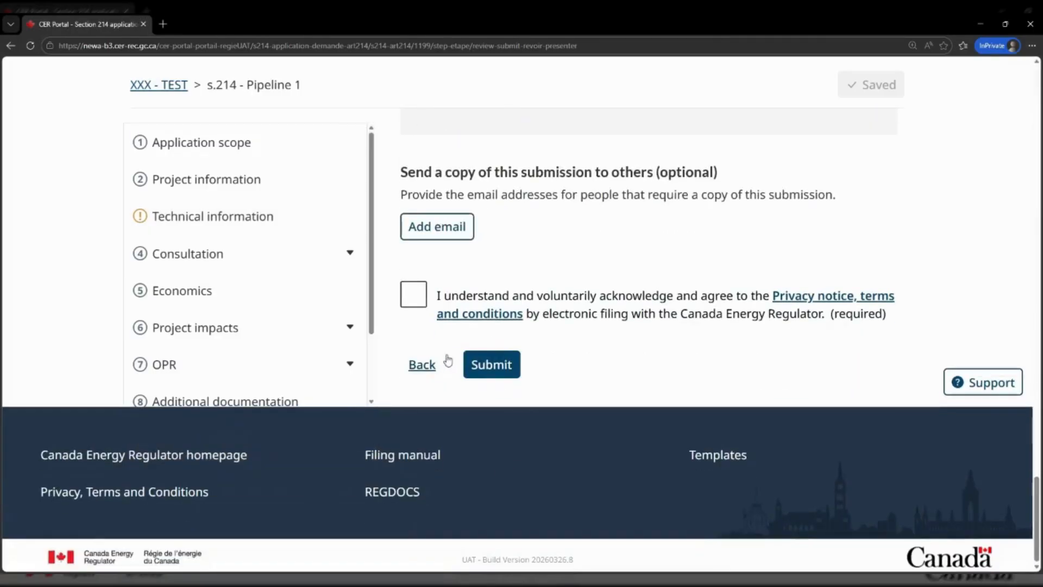
click(494, 365)
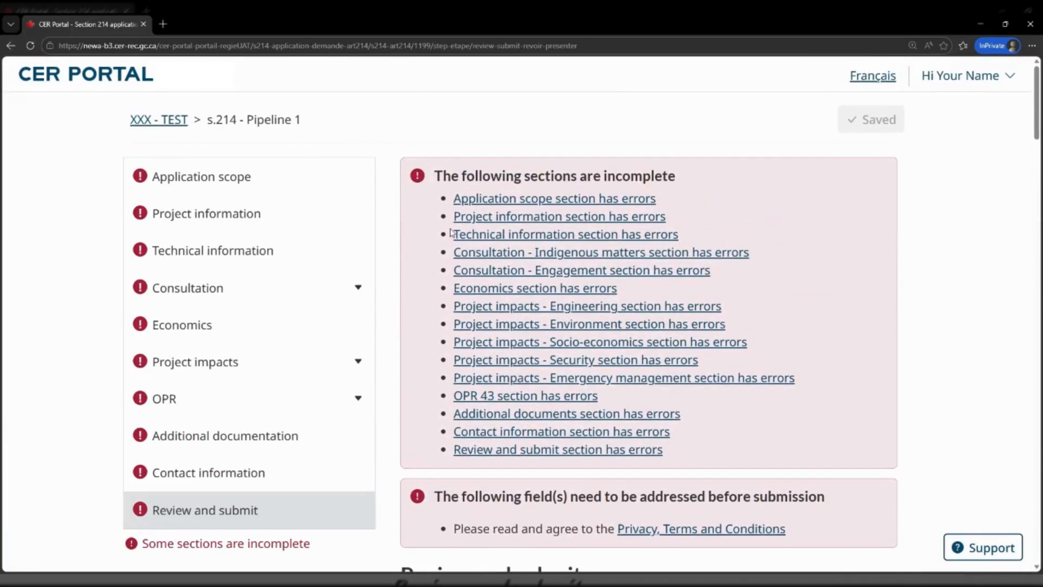
Scroll past the incomplete-section errors, zoom out twice, and read the Pipeline1 review summary
scroll(667, 358, down, 5)
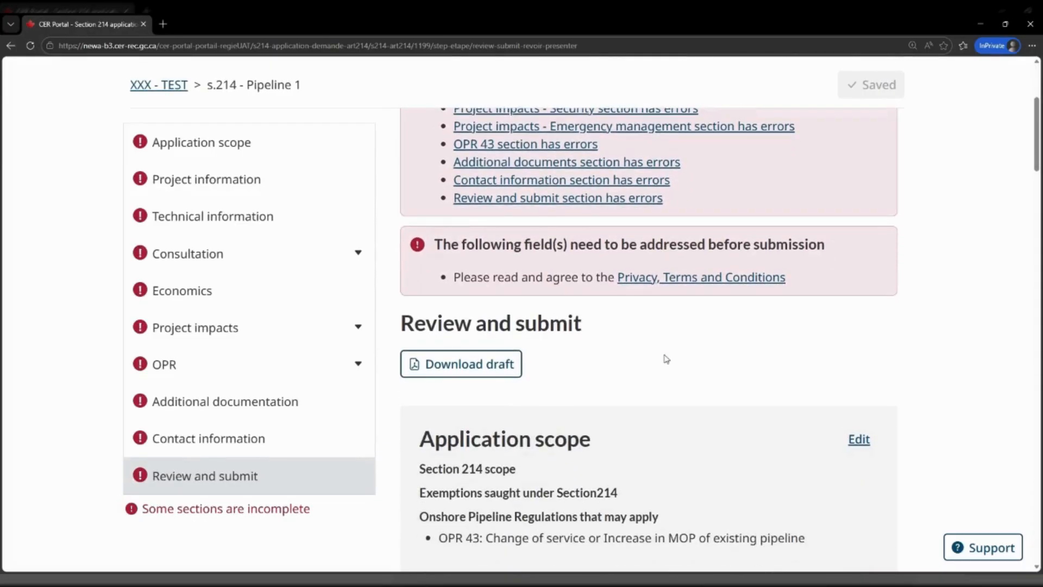
scroll(663, 358, down, 2)
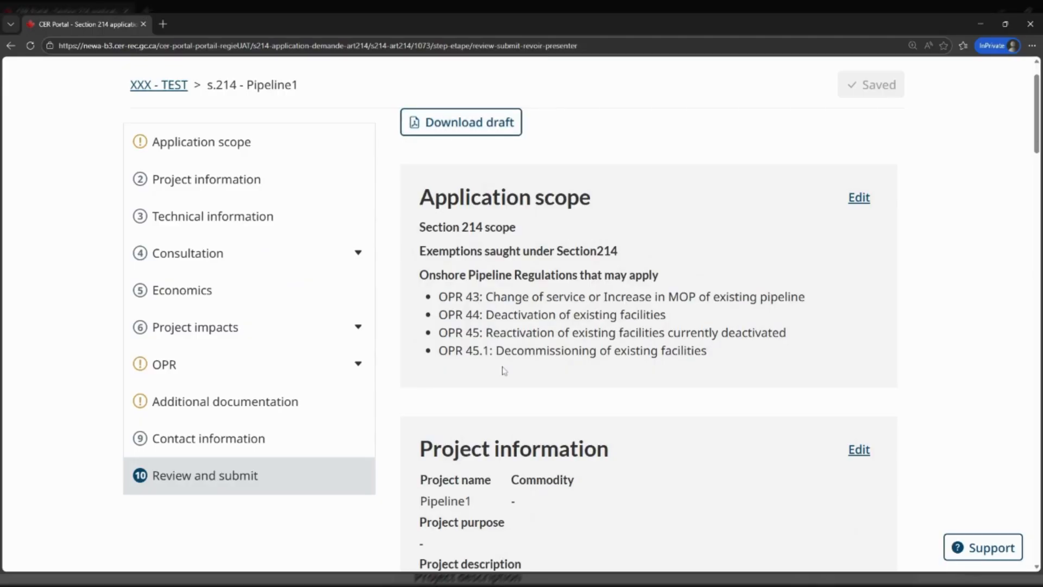
key(ctrl+minus)
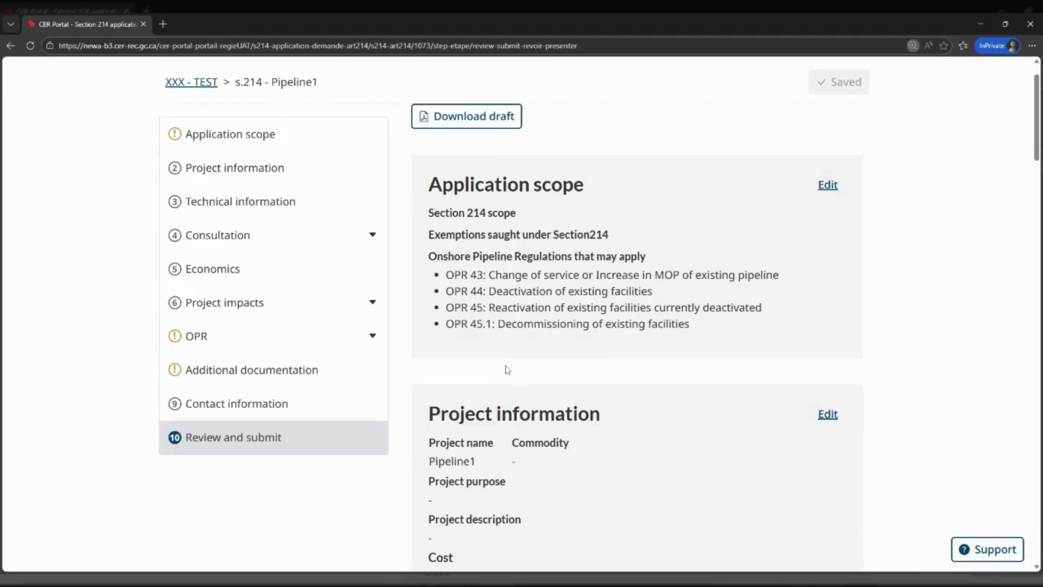
key(ctrl+minus)
scroll(633, 417, down, 2)
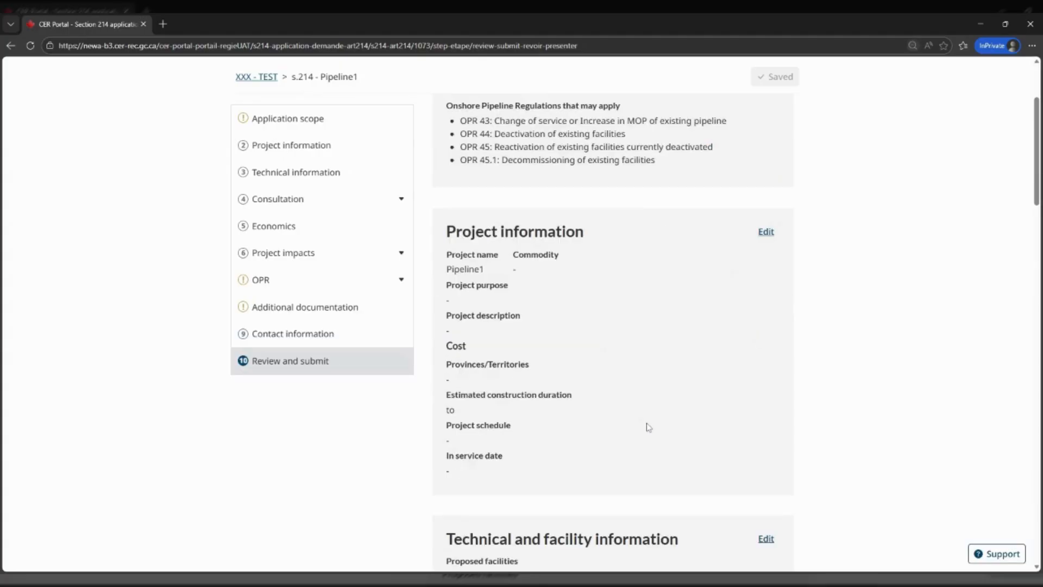
scroll(648, 427, down, 15)
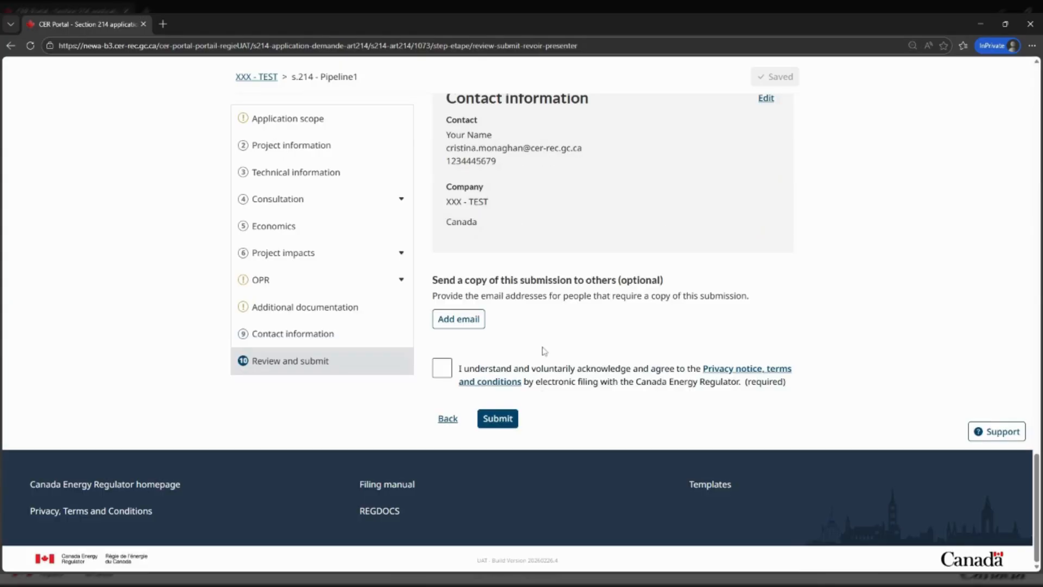
Add an email copy-recipient row and tick the privacy notice acknowledgement
click(468, 326)
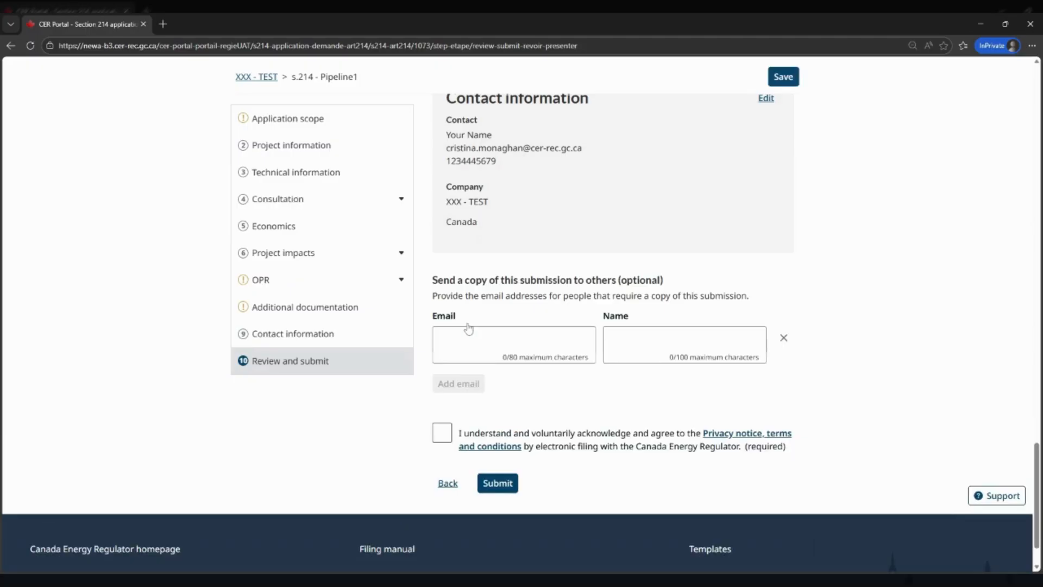
scroll(579, 413, down, 1)
scroll(579, 413, down, 1)
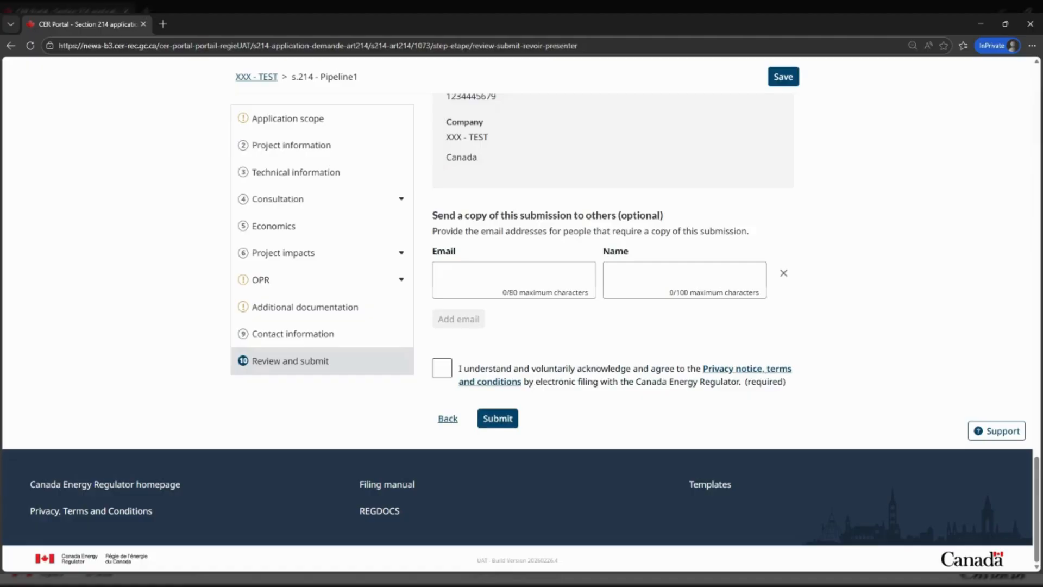
click(442, 368)
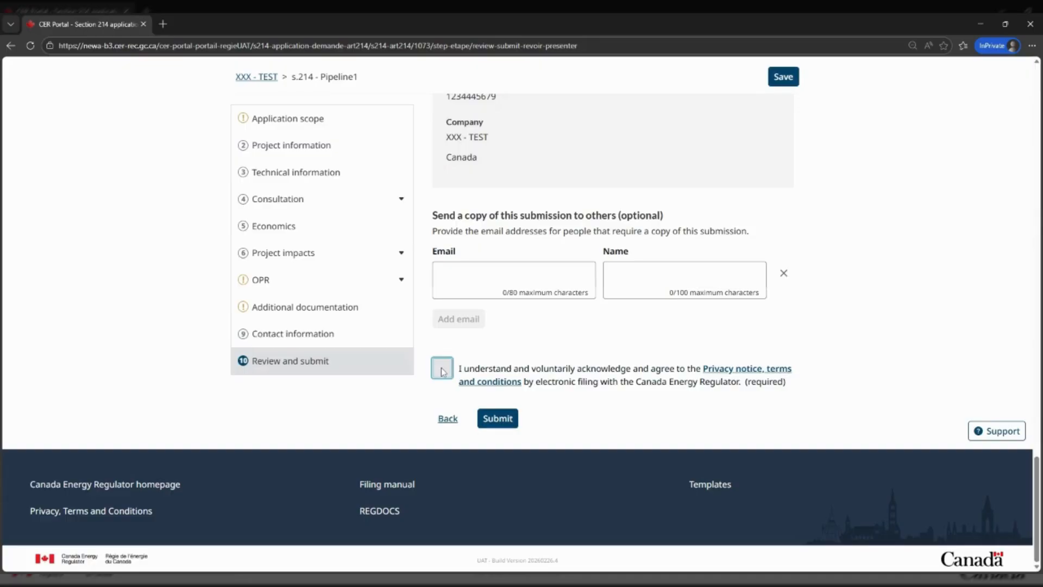